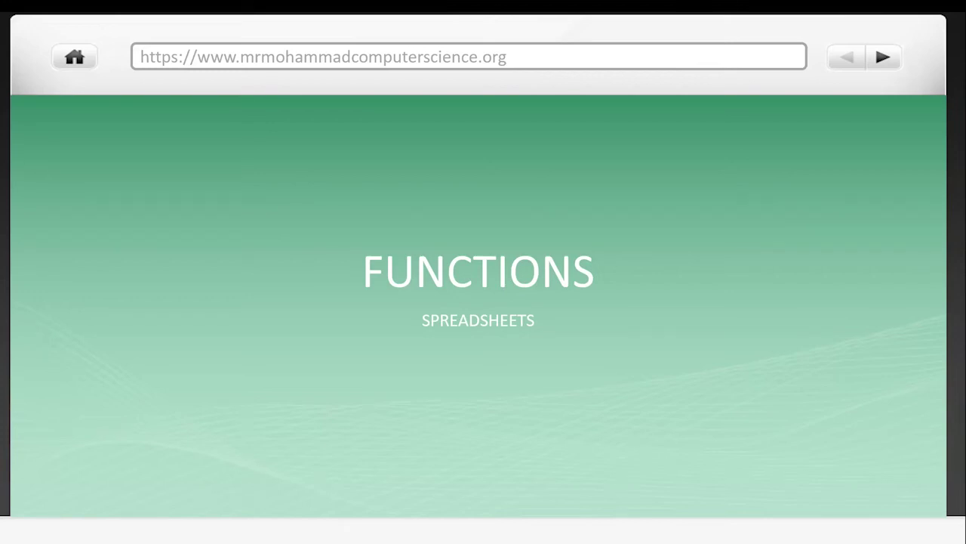
{"action": "key", "text": "Right"}
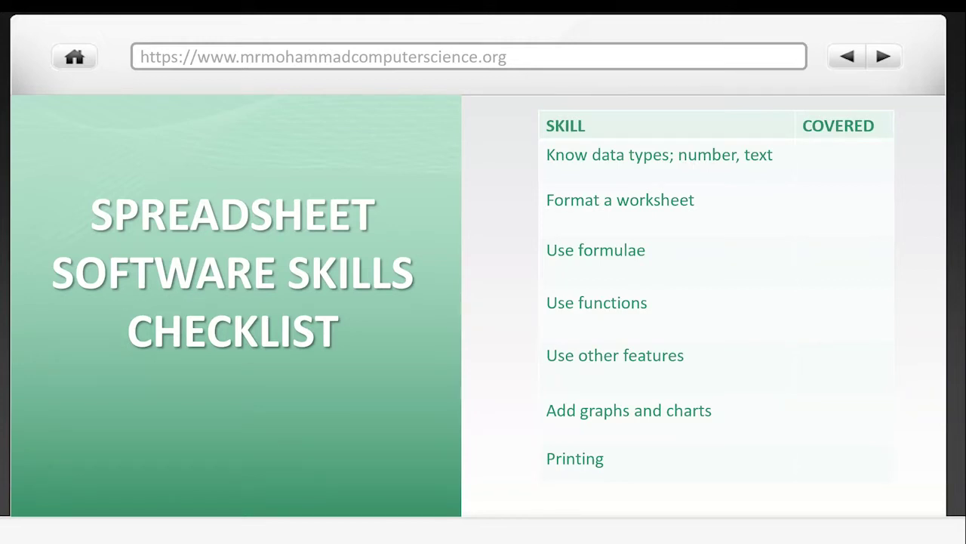
{"action": "key", "text": "Right"}
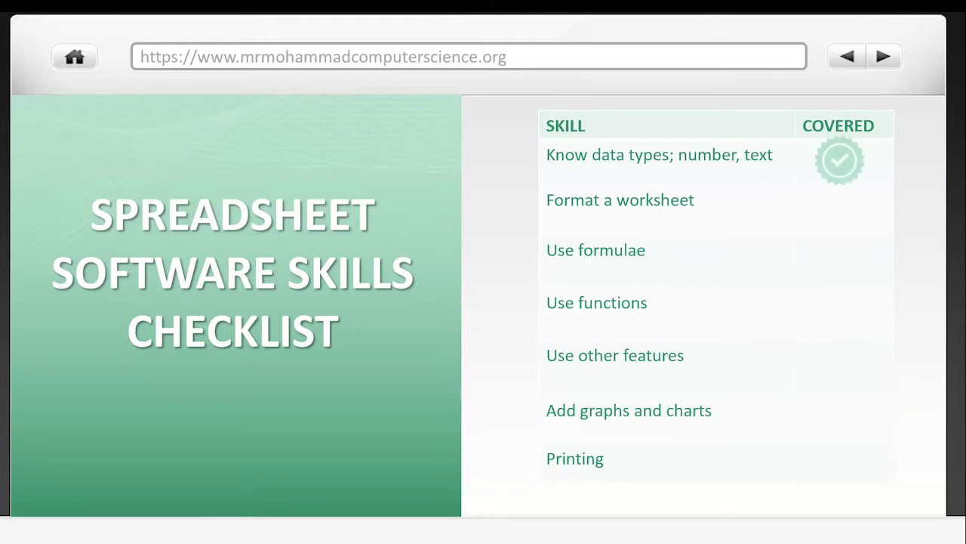
{"action": "key", "text": "Right"}
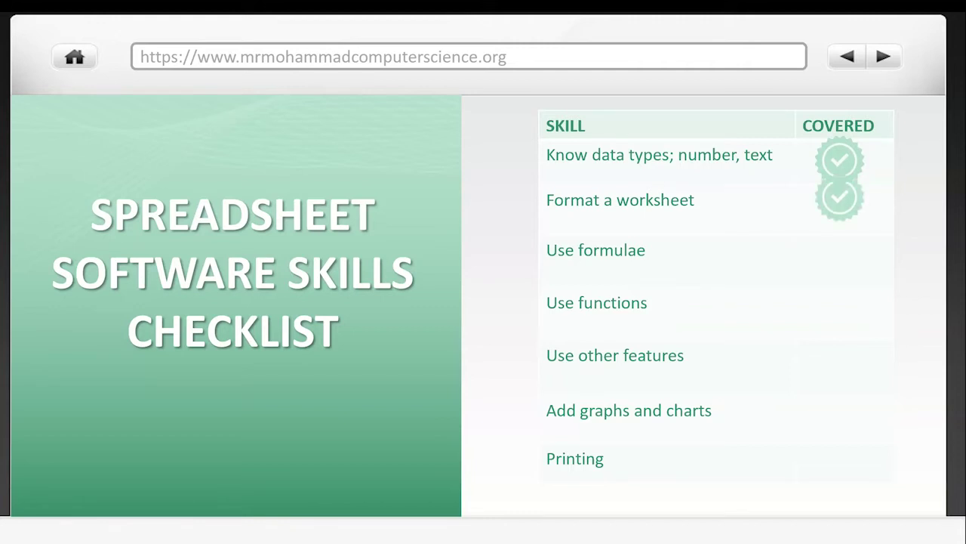
{"action": "key", "text": "Right"}
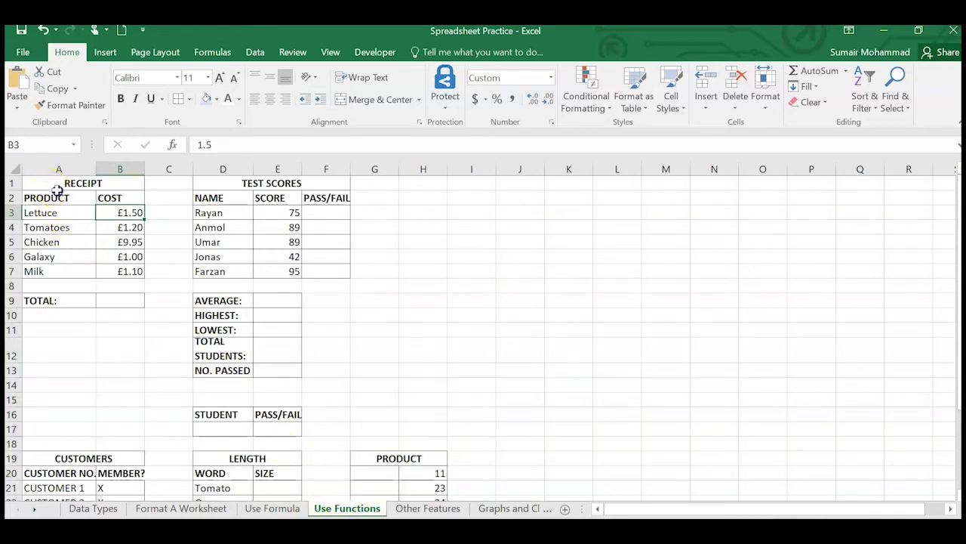
Total the receipt's product costs in cell B9 with the formula =SUM(B3:B7)
{"action": "left_click_drag", "start_coordinate": [53, 183], "coordinate": [69, 259]}
{"action": "left_click_drag", "start_coordinate": [112, 209], "coordinate": [119, 270]}
{"action": "left_click", "coordinate": [118, 300]}
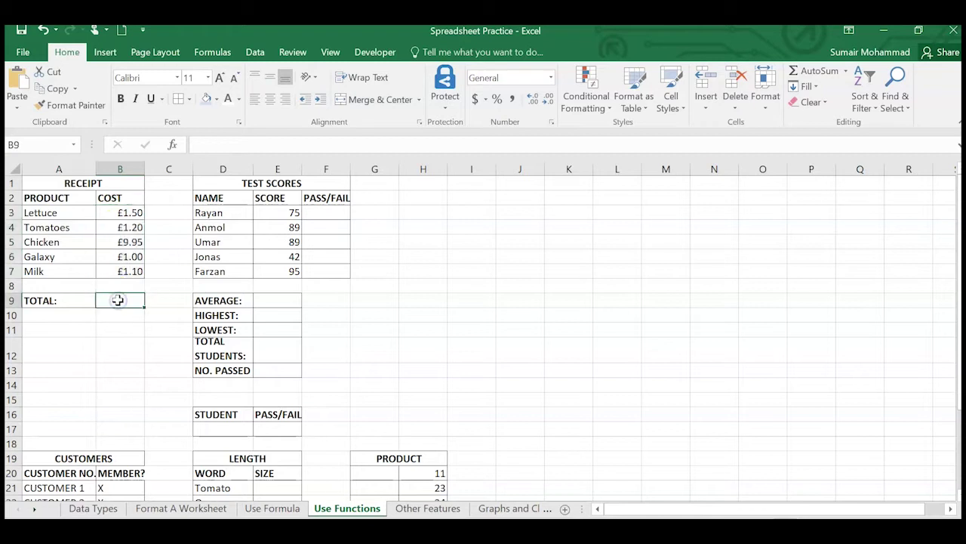
{"action": "type", "text": "="}
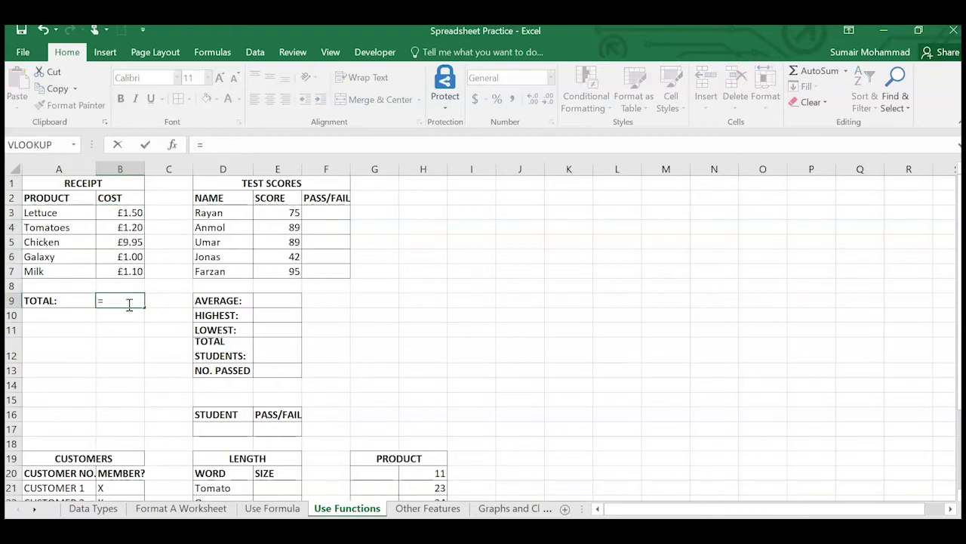
{"action": "type", "text": "SUM("}
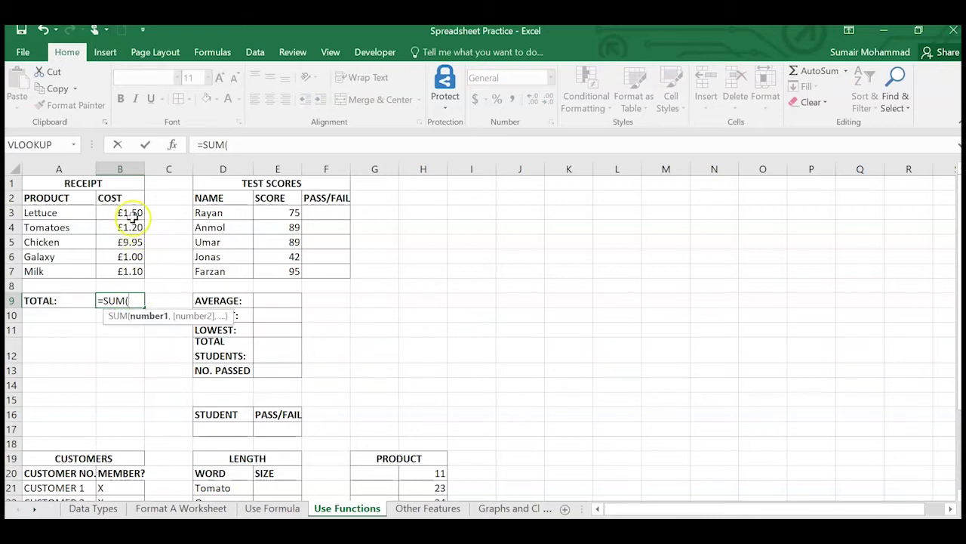
{"action": "left_click_drag", "start_coordinate": [129, 212], "coordinate": [127, 272]}
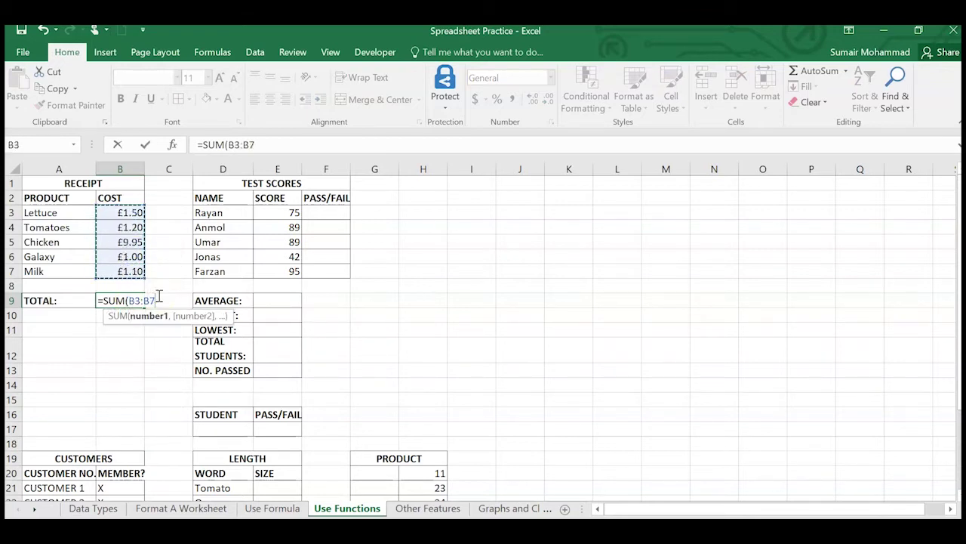
{"action": "type", "text": ")"}
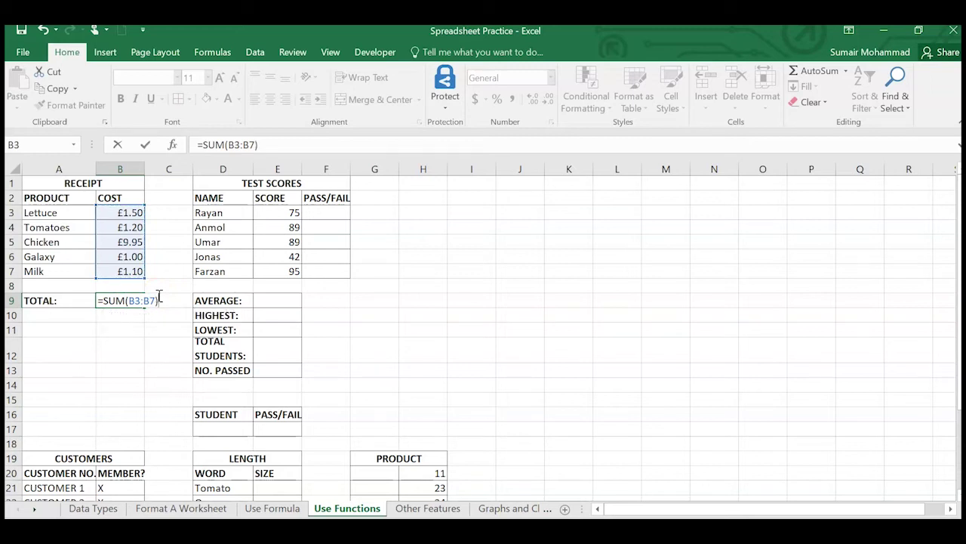
{"action": "key", "text": "Return"}
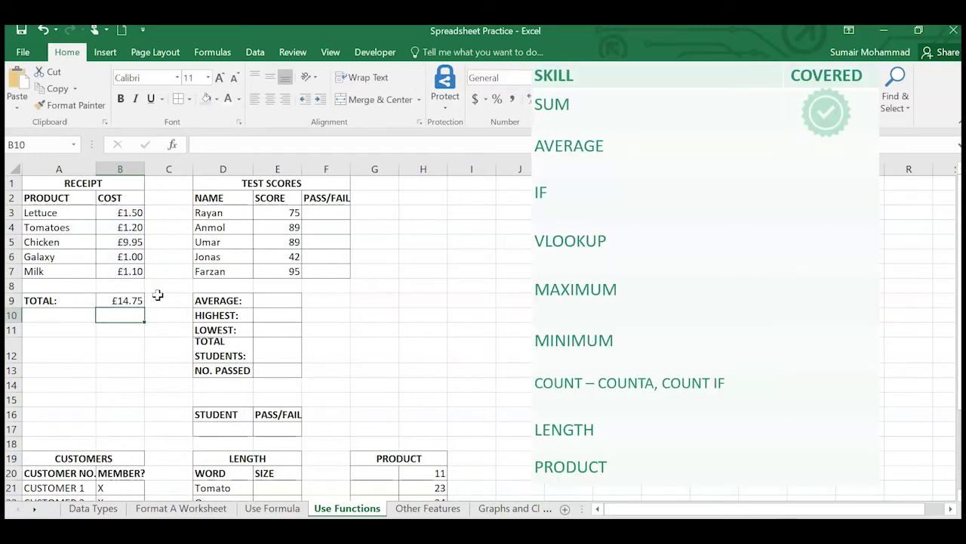
{"action": "key", "text": "Up"}
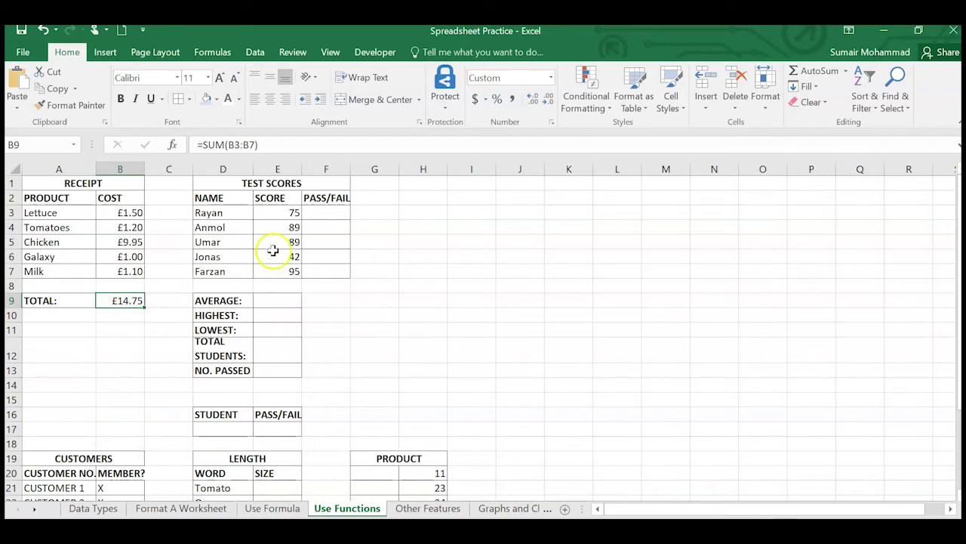
Enter =IF(E3<60,"FAIL", "PASS") in cell F3 to grade the first student's test score
{"action": "left_click_drag", "start_coordinate": [325, 198], "coordinate": [319, 271]}
{"action": "left_click", "coordinate": [319, 241]}
{"action": "left_click", "coordinate": [318, 214]}
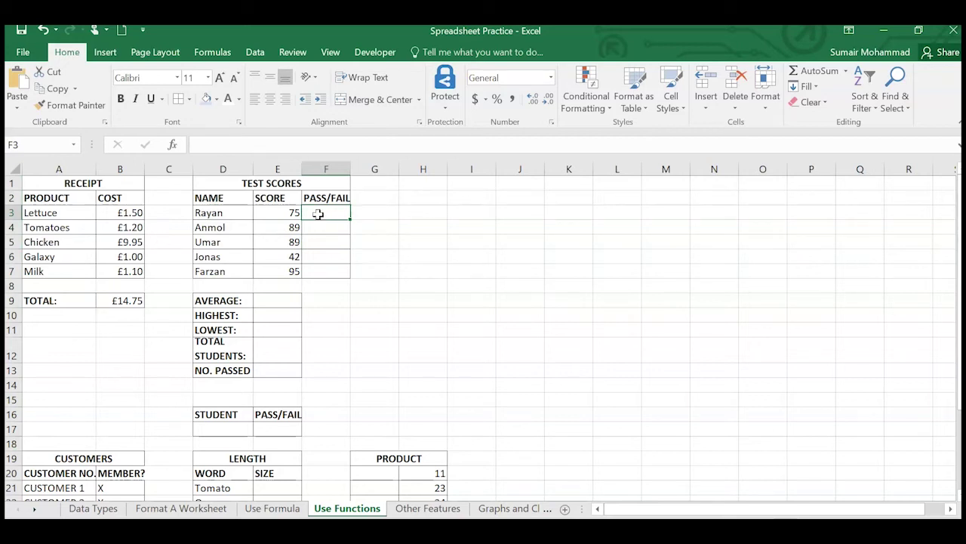
{"action": "type", "text": "=IF("}
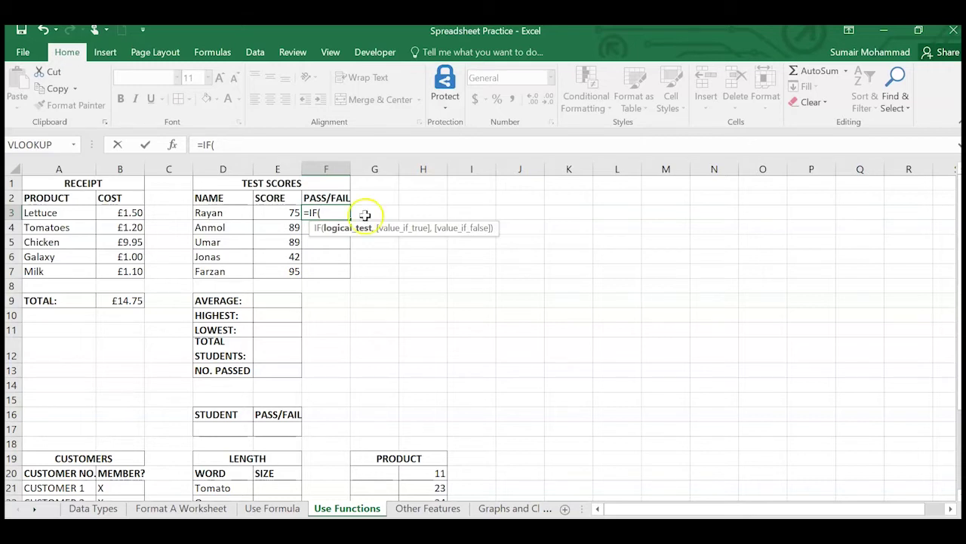
{"action": "left_click", "coordinate": [284, 214]}
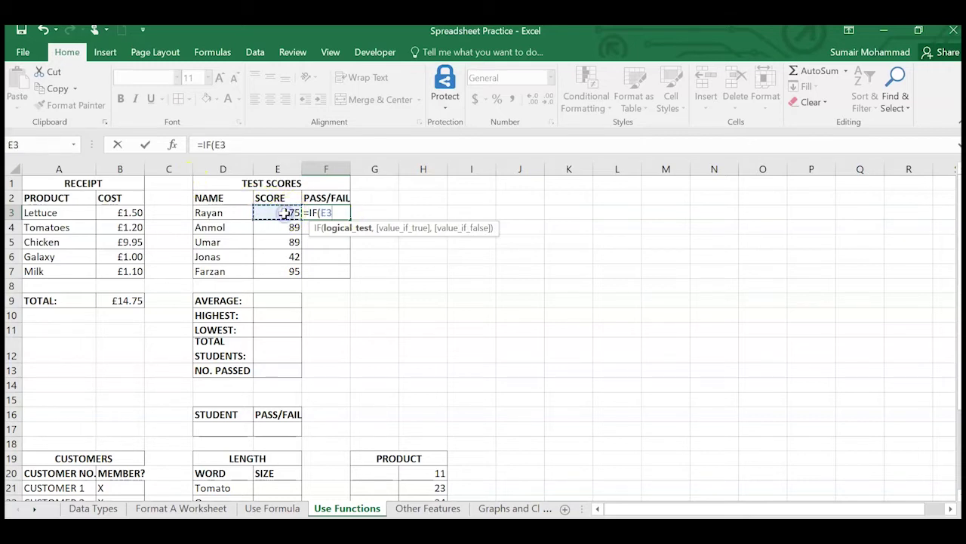
{"action": "type", "text": "<60"}
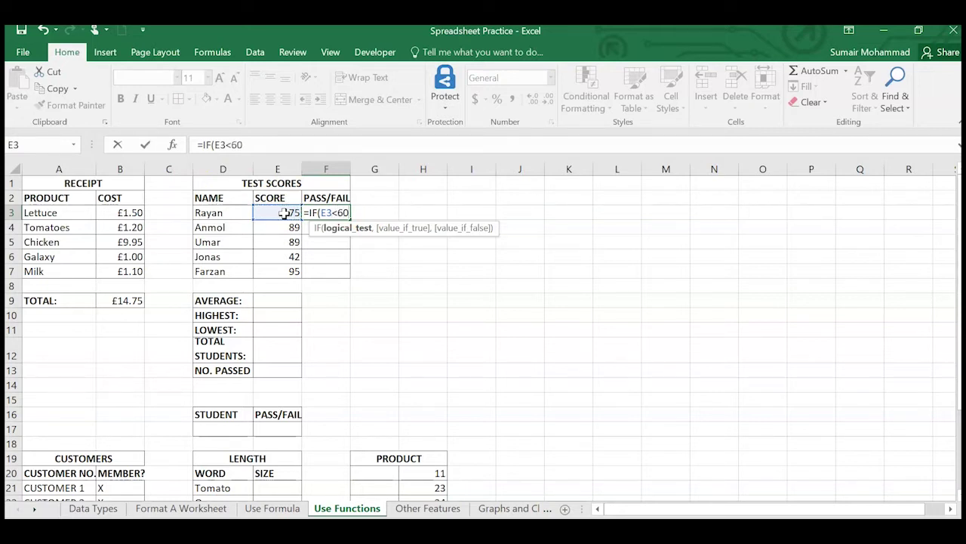
{"action": "type", "text": ",\"f"}
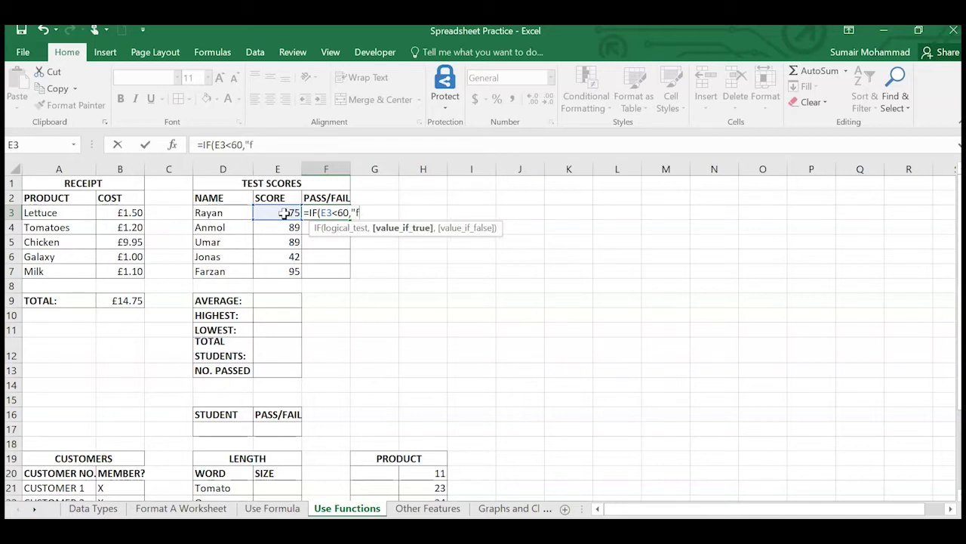
{"action": "key", "text": "BackSpace"}
{"action": "type", "text": "FAIL\","}
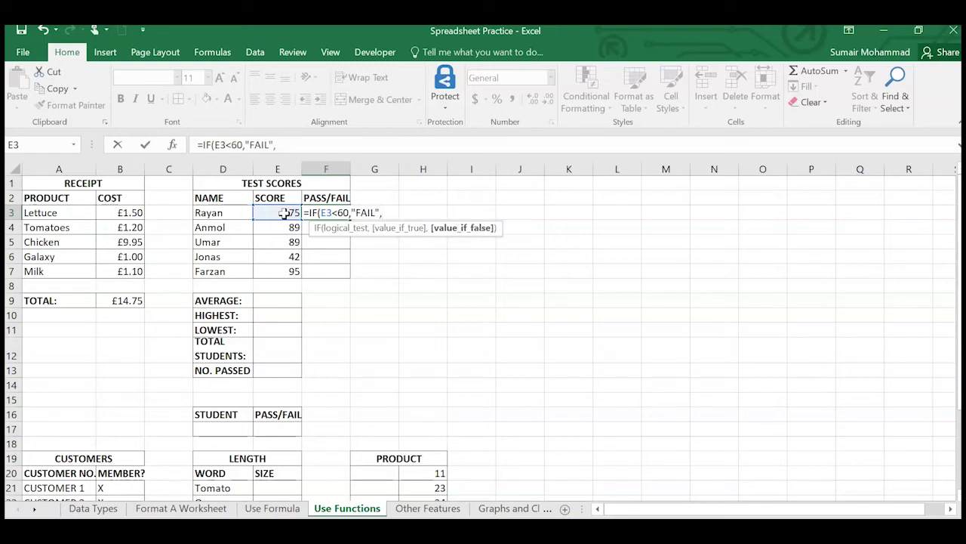
{"action": "type", "text": " \"PASS\")"}
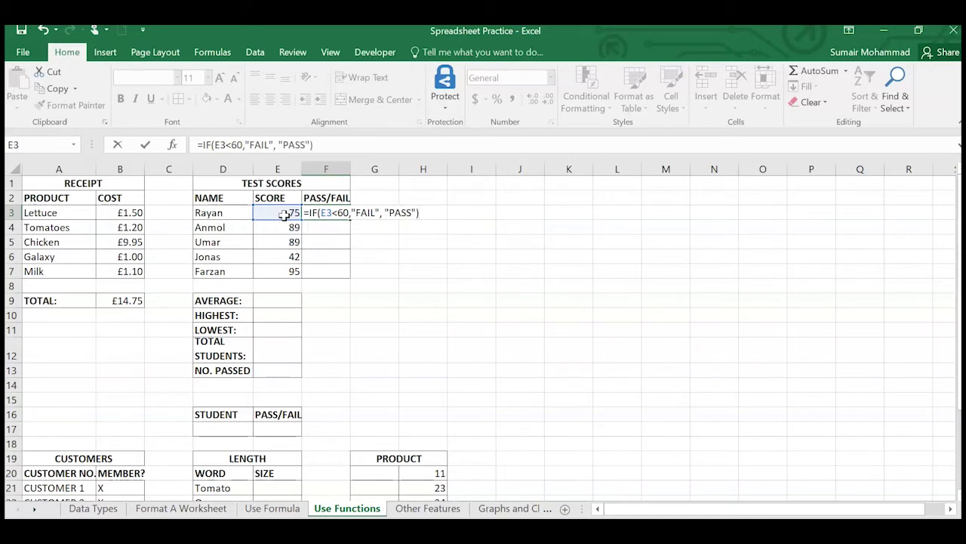
{"action": "key", "text": "BackSpace"}
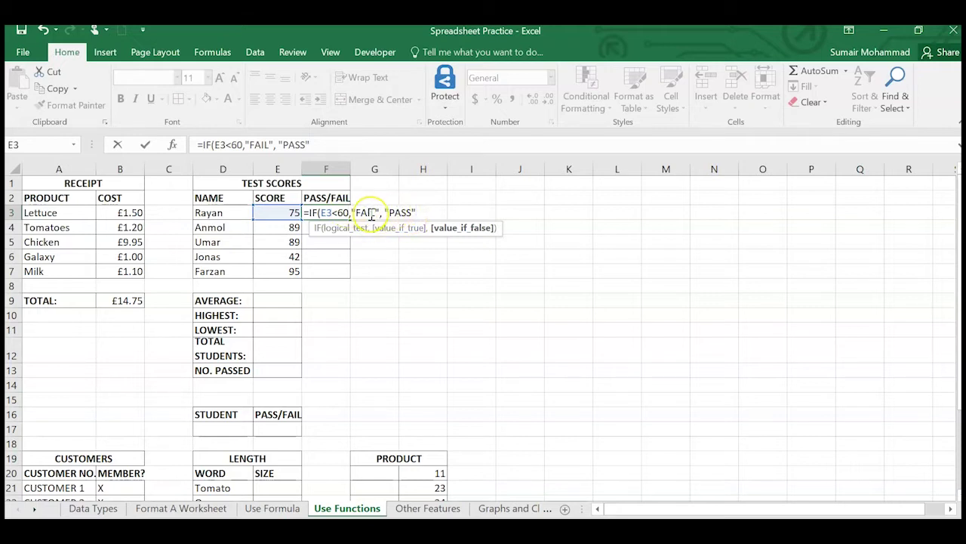
{"action": "type", "text": ")"}
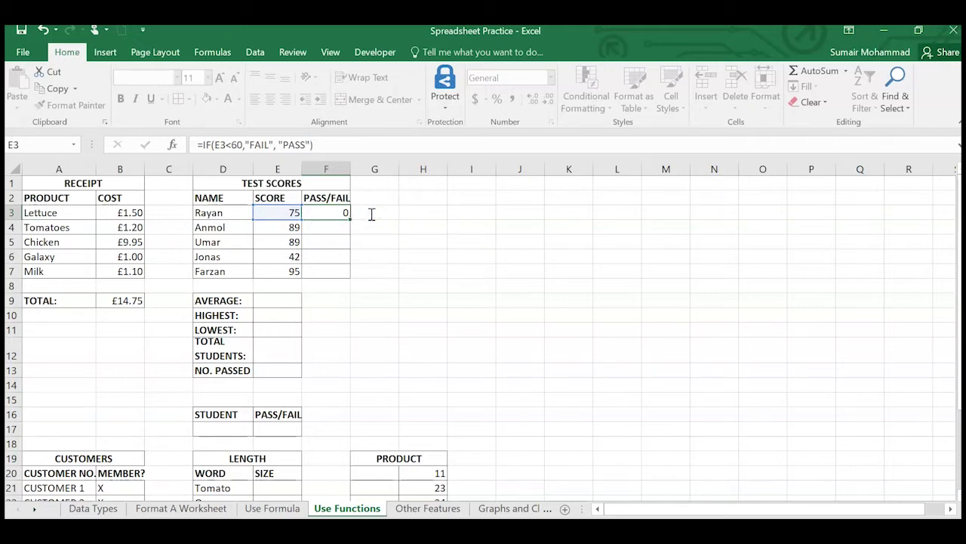
{"action": "key", "text": "Return"}
Copy the pass/fail formula from F3 down through F7 and check the results against the students' scores
{"action": "left_click", "coordinate": [325, 212]}
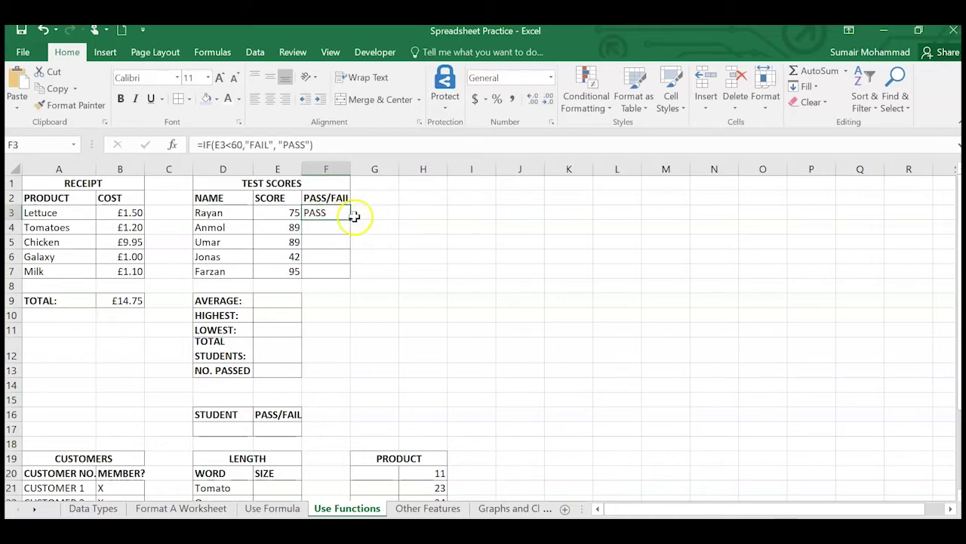
{"action": "left_click_drag", "start_coordinate": [351, 219], "coordinate": [346, 279]}
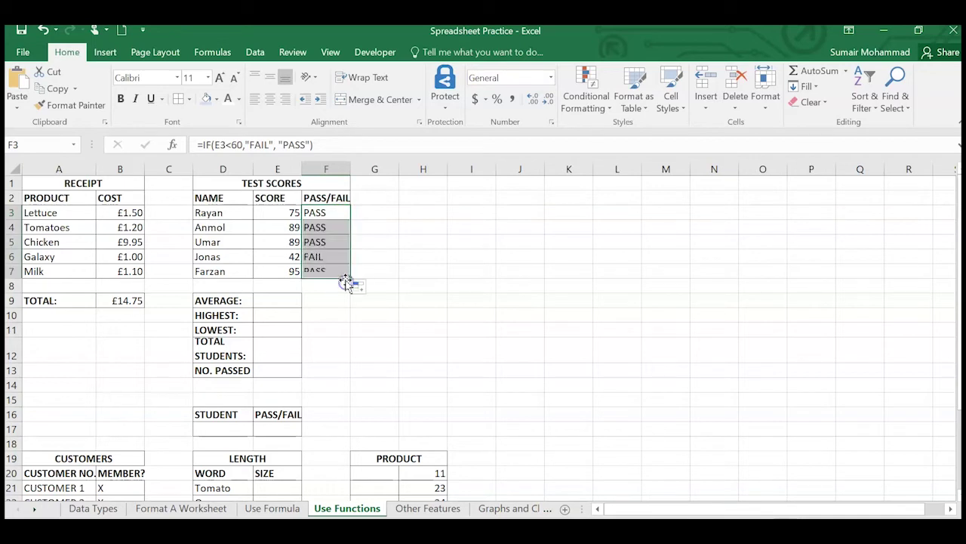
{"action": "left_click", "coordinate": [222, 212]}
{"action": "left_click", "coordinate": [221, 243]}
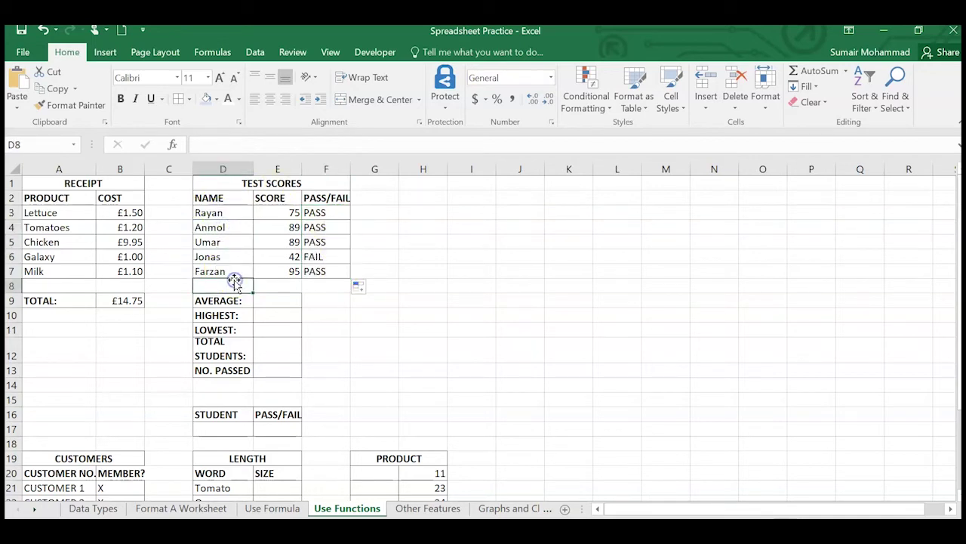
{"action": "left_click", "coordinate": [228, 271]}
{"action": "left_click", "coordinate": [225, 257]}
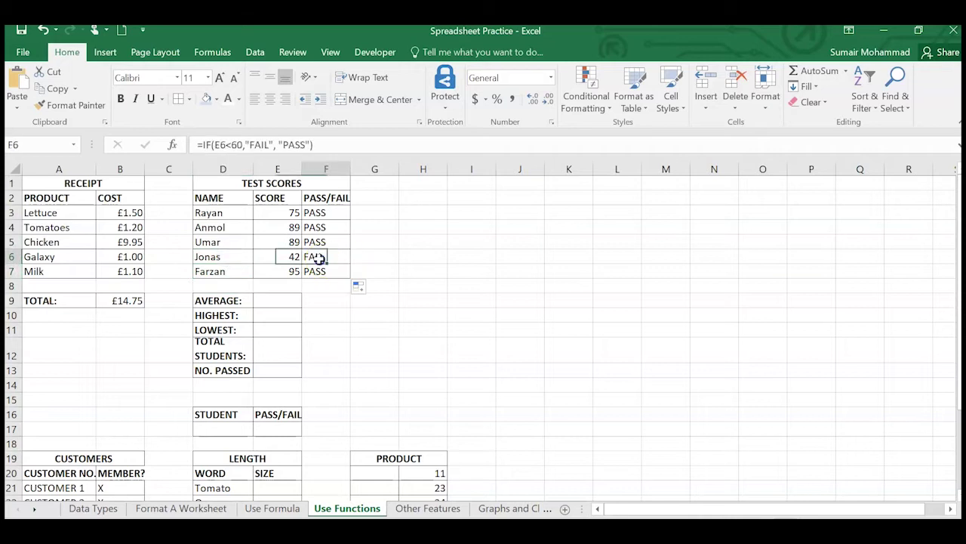
{"action": "left_click_drag", "start_coordinate": [319, 256], "coordinate": [238, 261]}
{"action": "left_click", "coordinate": [444, 328]}
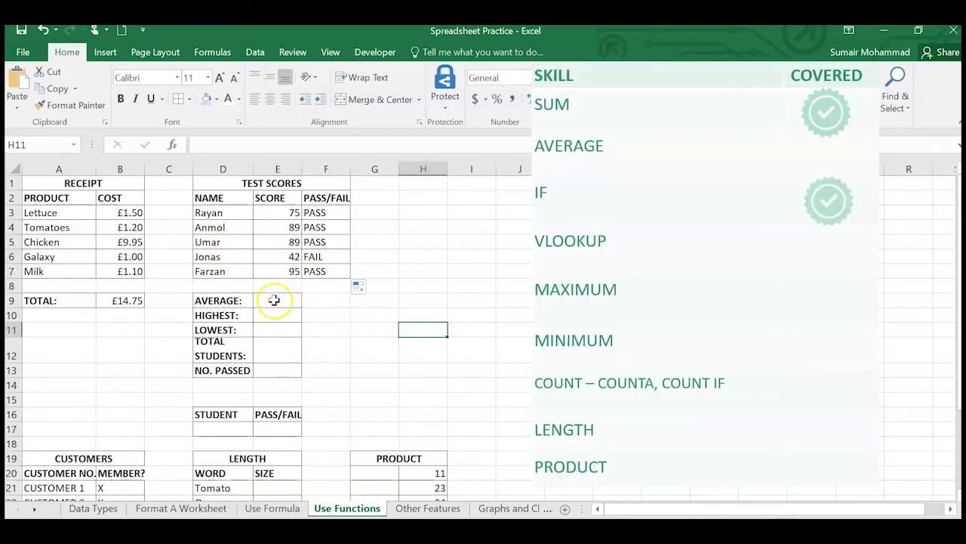
Calculate the average test score in cell E9 with the formula =AVERAGE(E3:E7)
{"action": "left_click", "coordinate": [216, 299]}
{"action": "left_click_drag", "start_coordinate": [216, 299], "coordinate": [296, 372]}
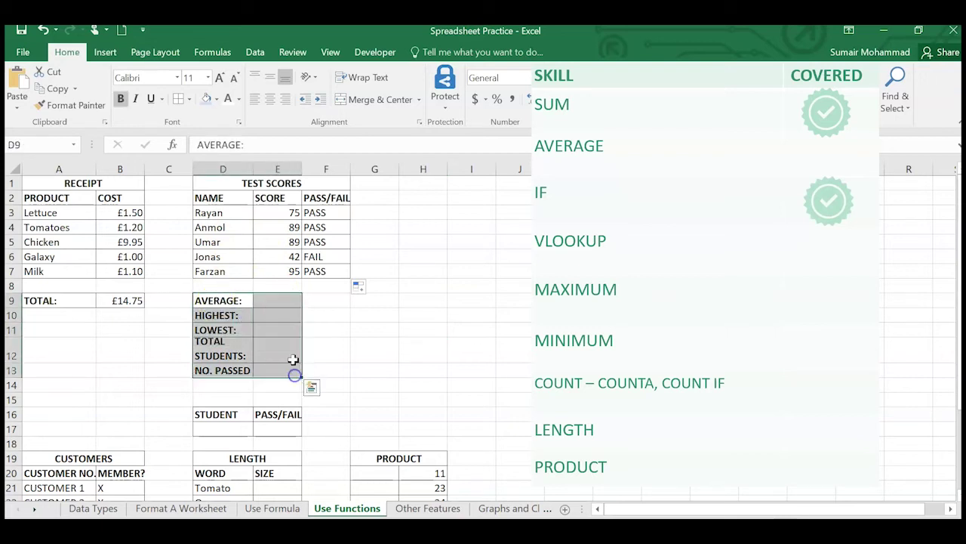
{"action": "left_click_drag", "start_coordinate": [268, 197], "coordinate": [262, 267]}
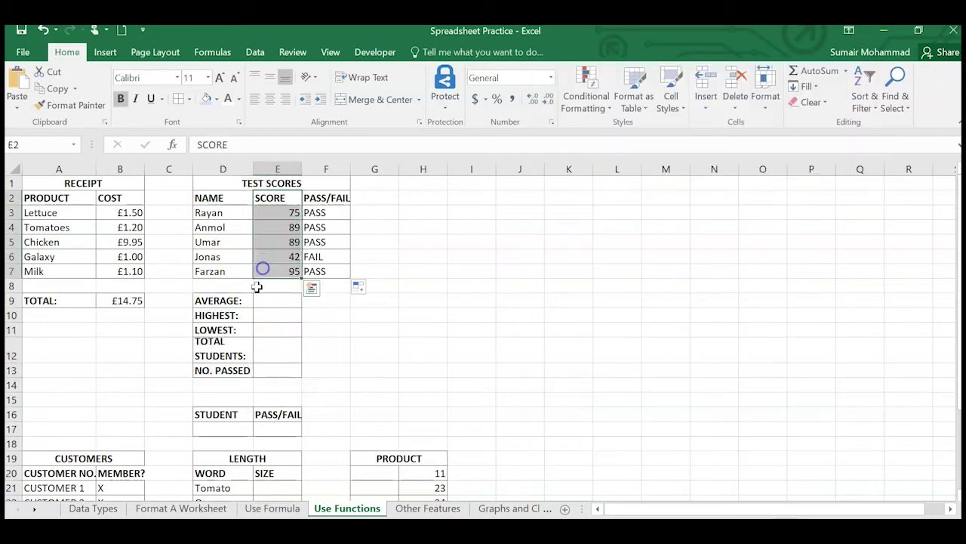
{"action": "left_click", "coordinate": [234, 302]}
{"action": "left_click", "coordinate": [271, 300]}
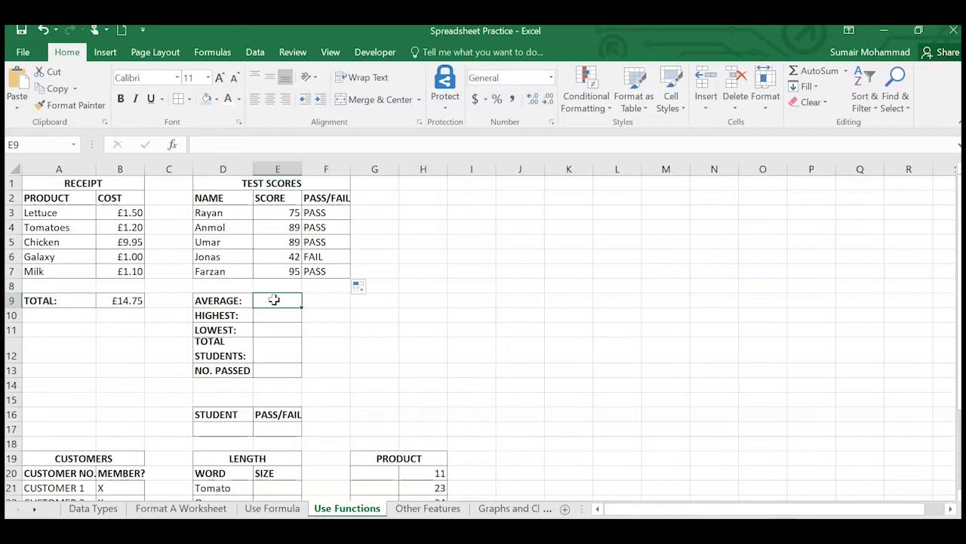
{"action": "type", "text": "="}
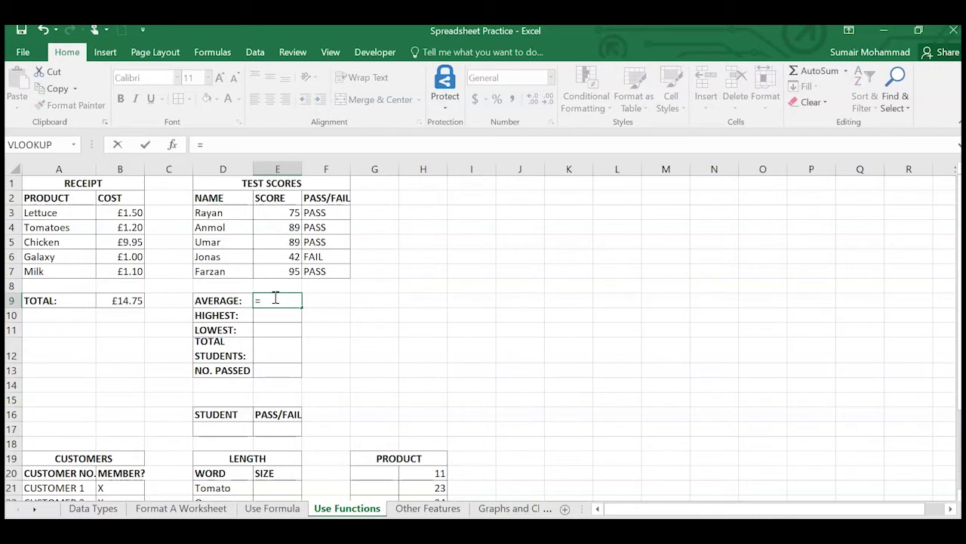
{"action": "type", "text": "AVERAGE("}
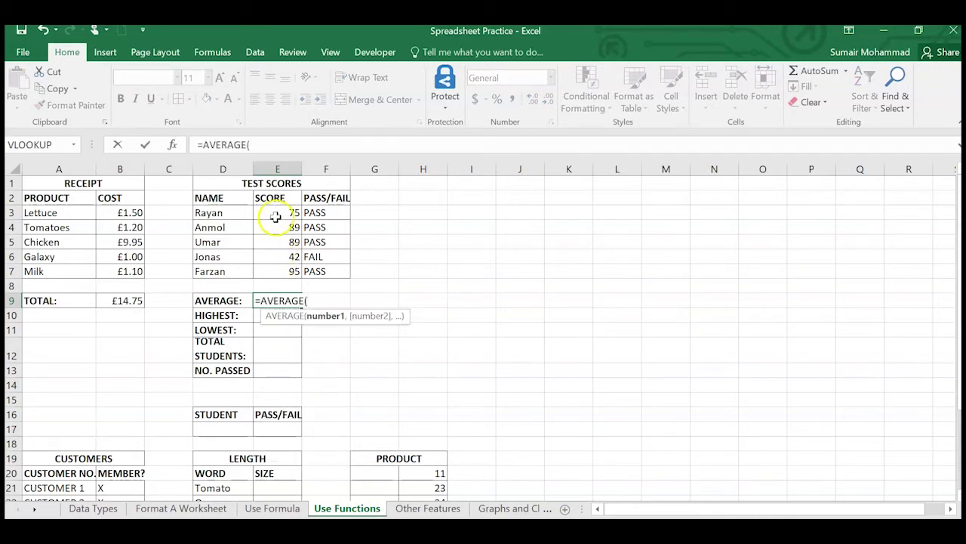
{"action": "left_click_drag", "start_coordinate": [275, 216], "coordinate": [273, 277]}
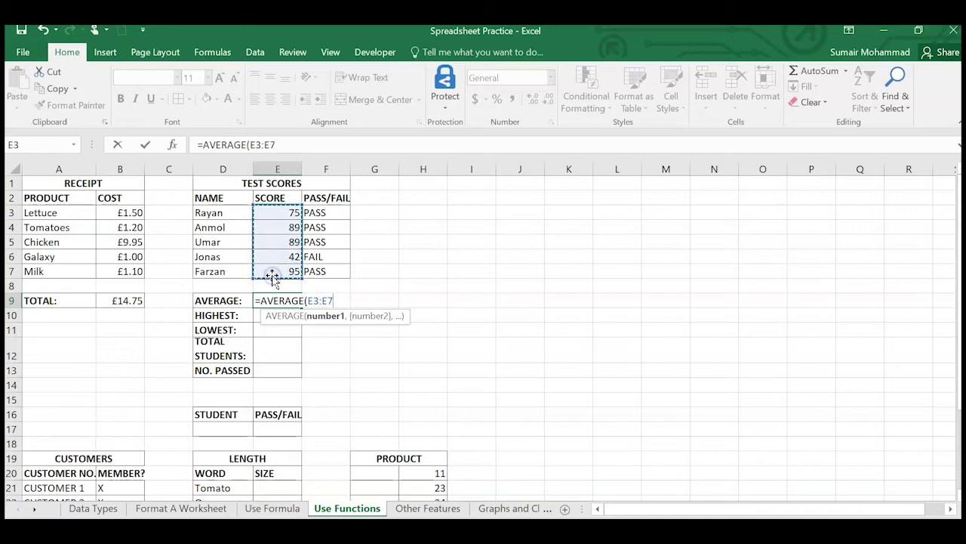
{"action": "type", "text": ")"}
{"action": "key", "text": "Return"}
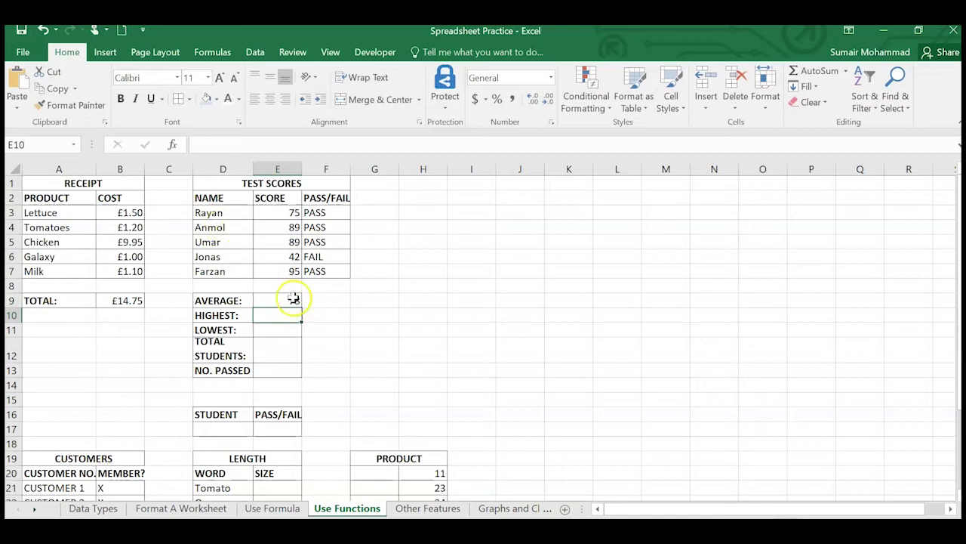
{"action": "left_click", "coordinate": [292, 302]}
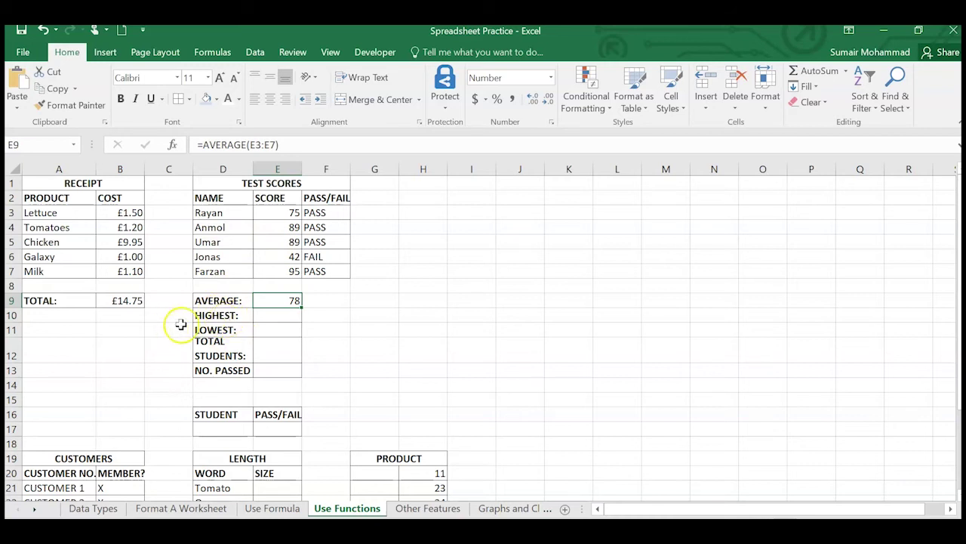
Find the highest test score in cell E10 with the formula =MAX(E3:E7)
{"action": "left_click", "coordinate": [286, 319]}
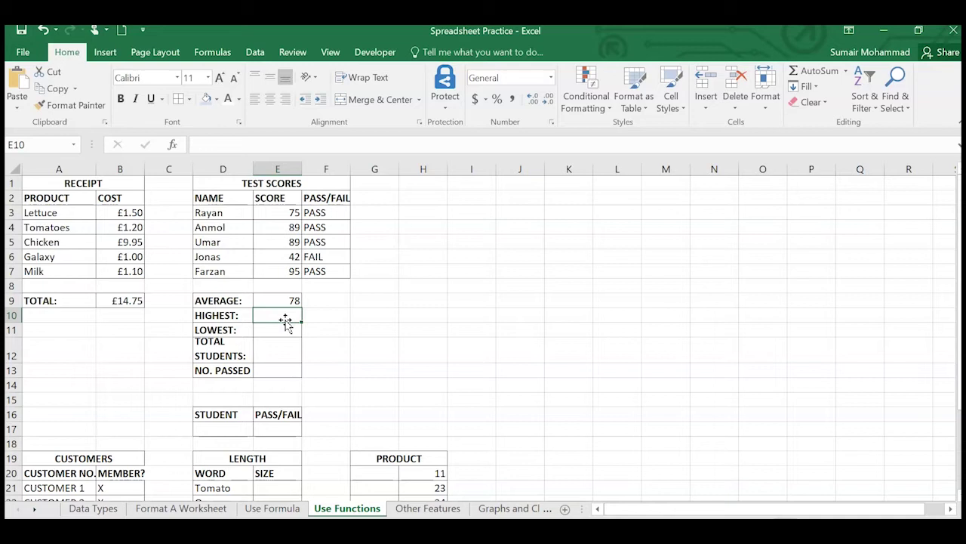
{"action": "type", "text": "="}
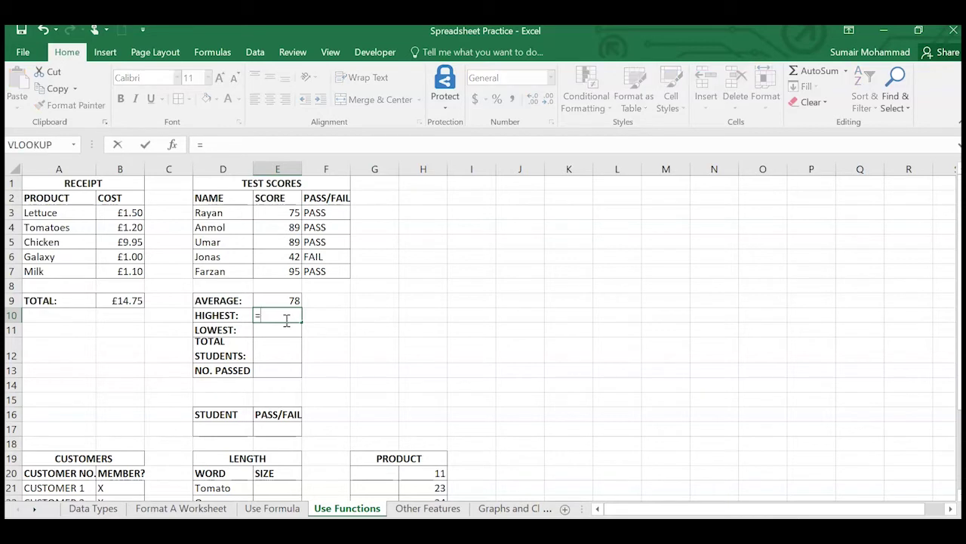
{"action": "type", "text": "MAX("}
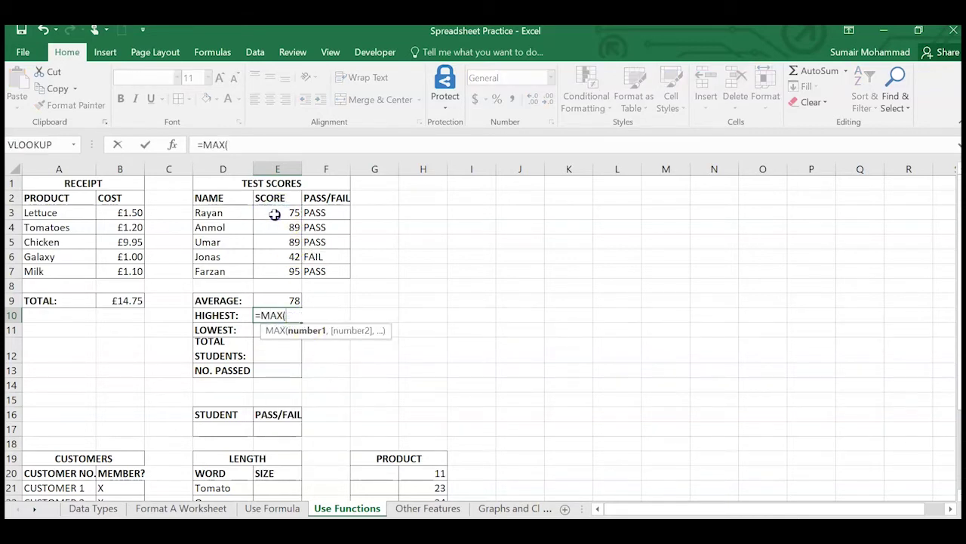
{"action": "left_click_drag", "start_coordinate": [274, 212], "coordinate": [278, 273]}
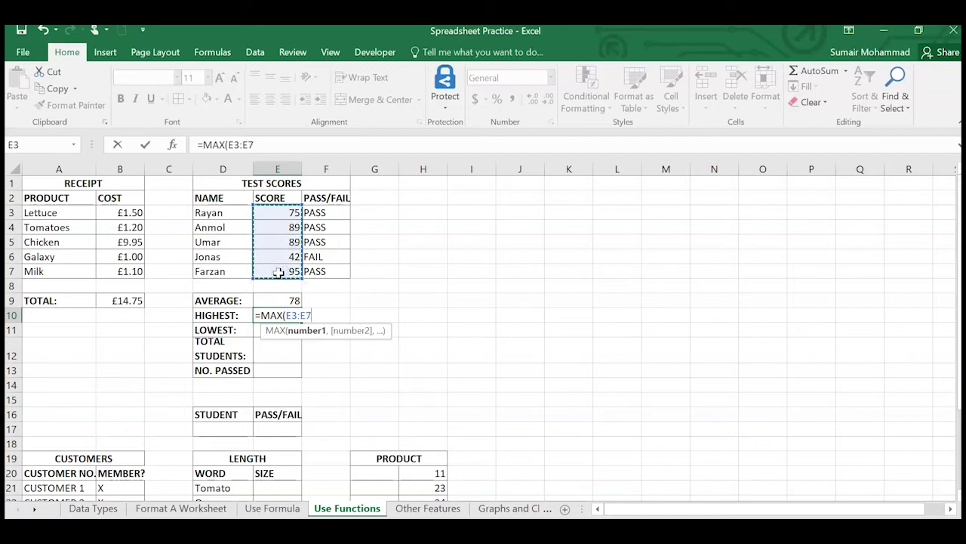
{"action": "type", "text": ")"}
{"action": "key", "text": "Return"}
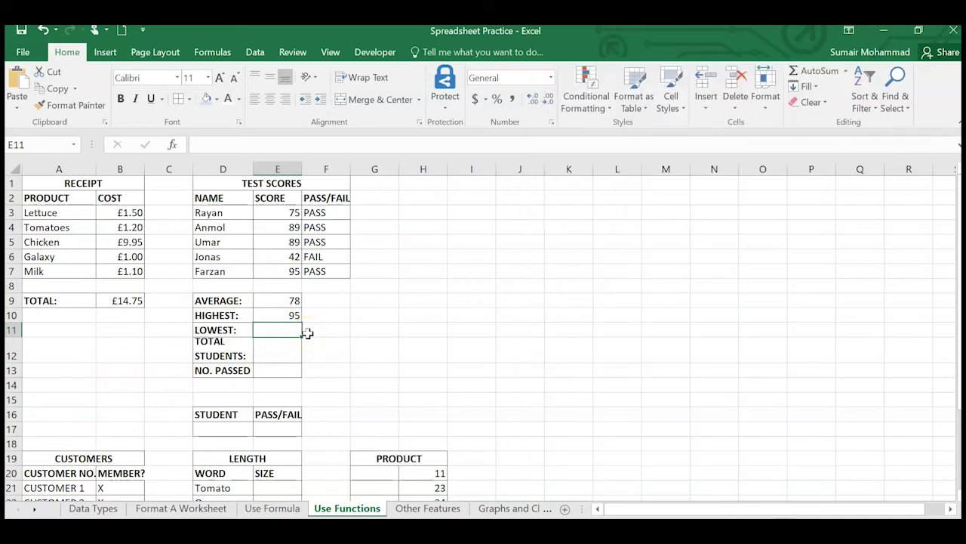
Find the lowest test score in cell E11 with the formula =MIN(E3:E7)
{"action": "type", "text": "=MIN("}
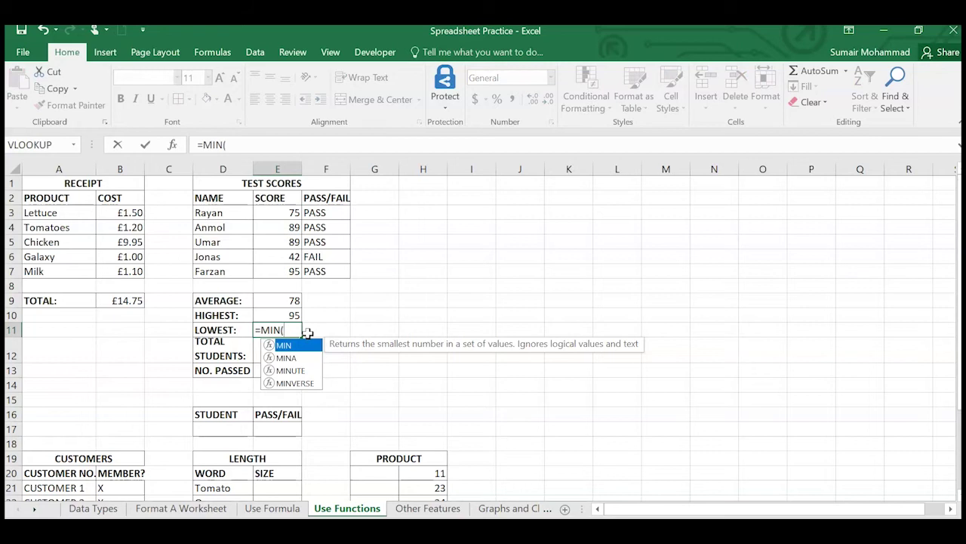
{"action": "left_click_drag", "start_coordinate": [292, 213], "coordinate": [284, 269]}
{"action": "type", "text": ")"}
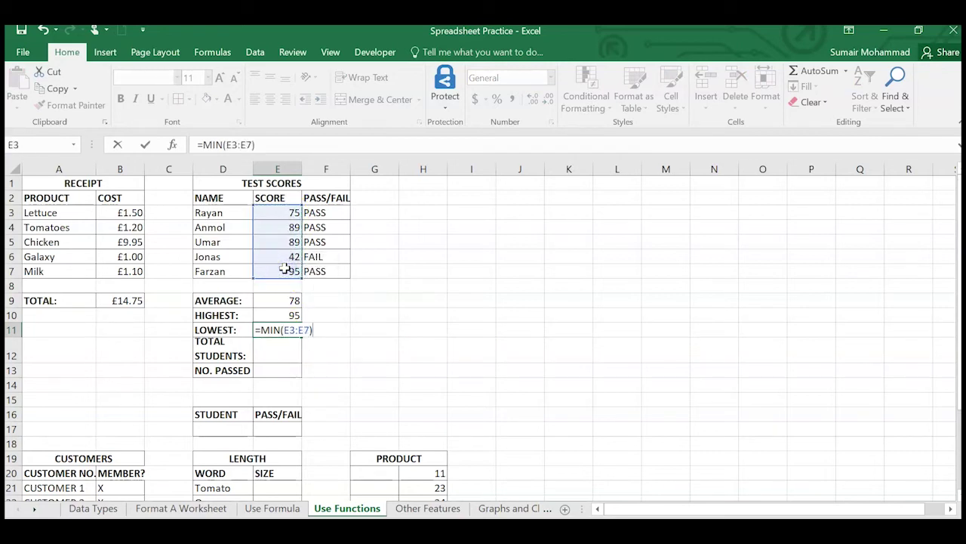
{"action": "key", "text": "Return"}
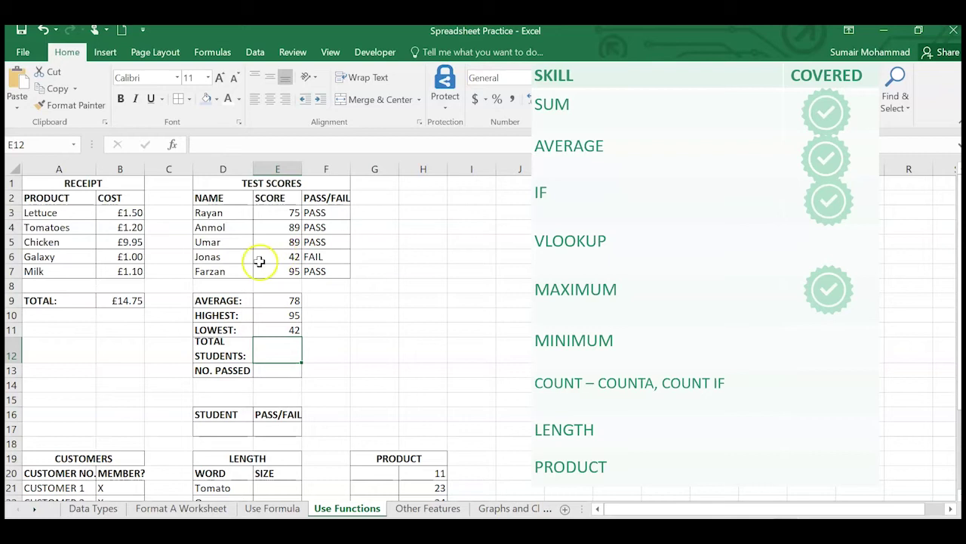
Count the total students in cell E12 with the formula =COUNT(E3:E7)
{"action": "left_click", "coordinate": [281, 355]}
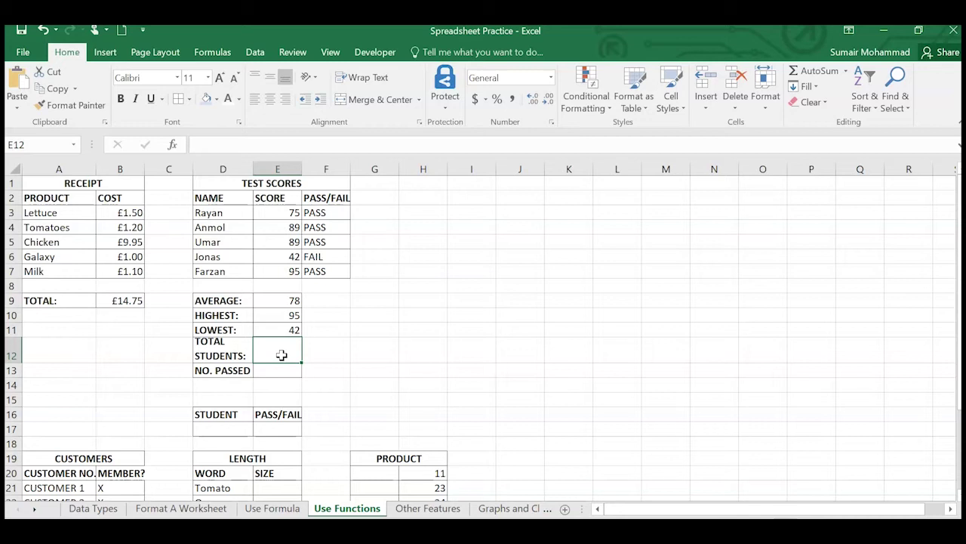
{"action": "type", "text": "="}
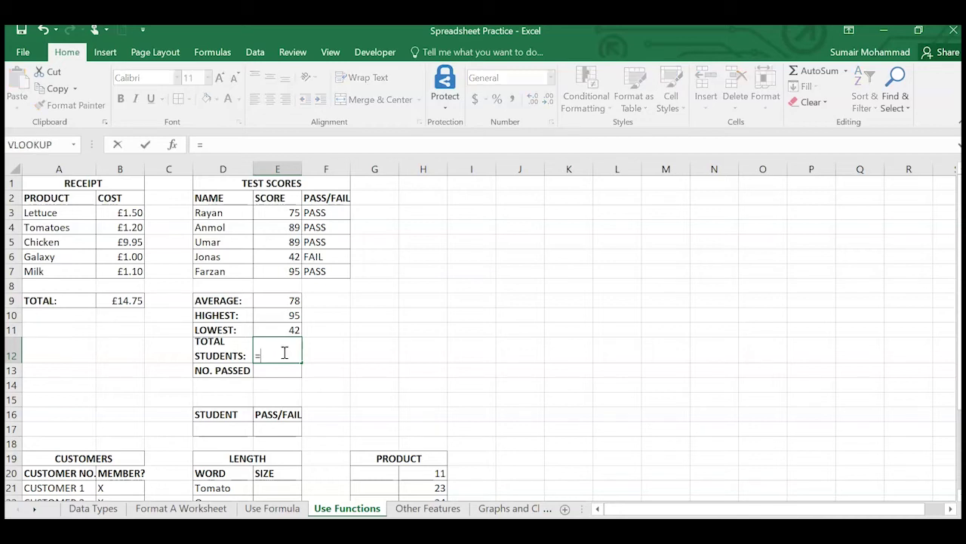
{"action": "type", "text": "COUNT("}
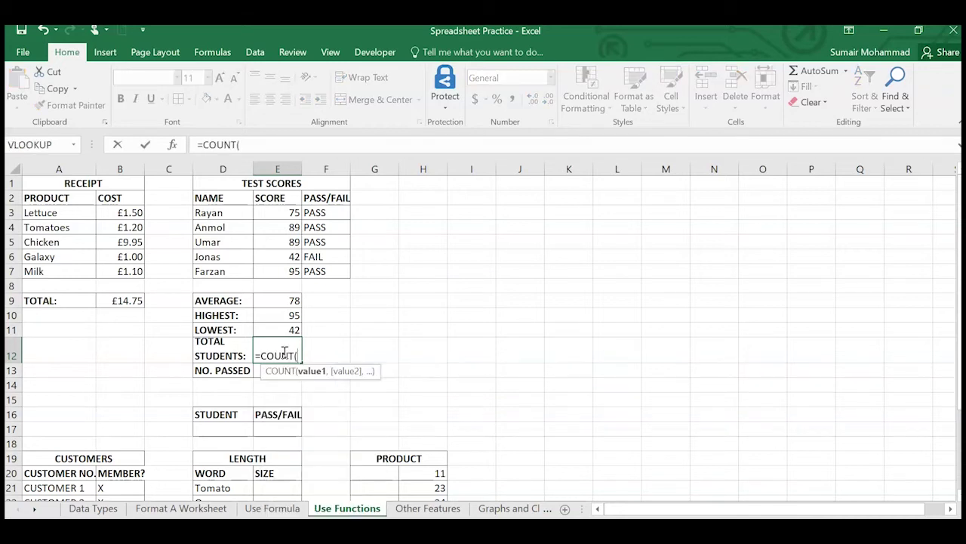
{"action": "left_click_drag", "start_coordinate": [260, 212], "coordinate": [286, 273]}
{"action": "type", "text": ")"}
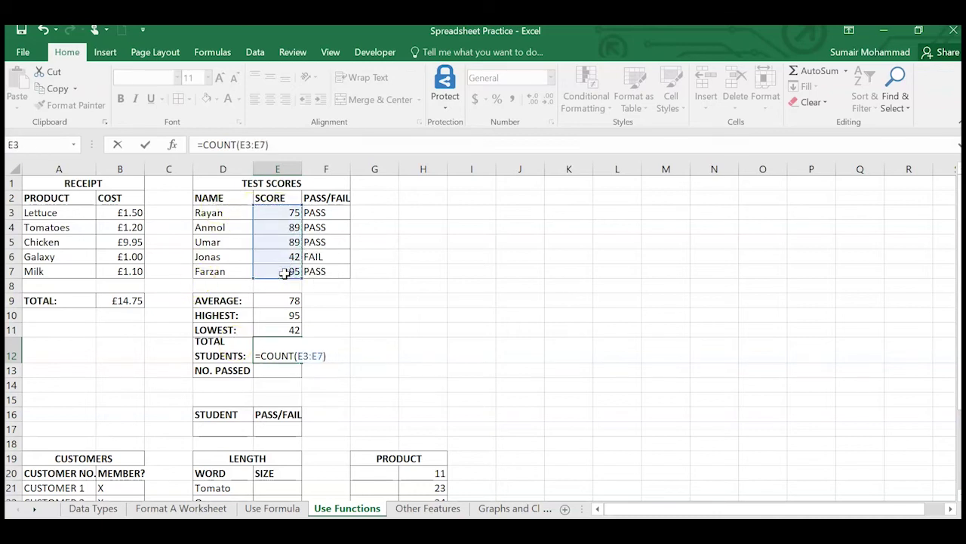
{"action": "key", "text": "Return"}
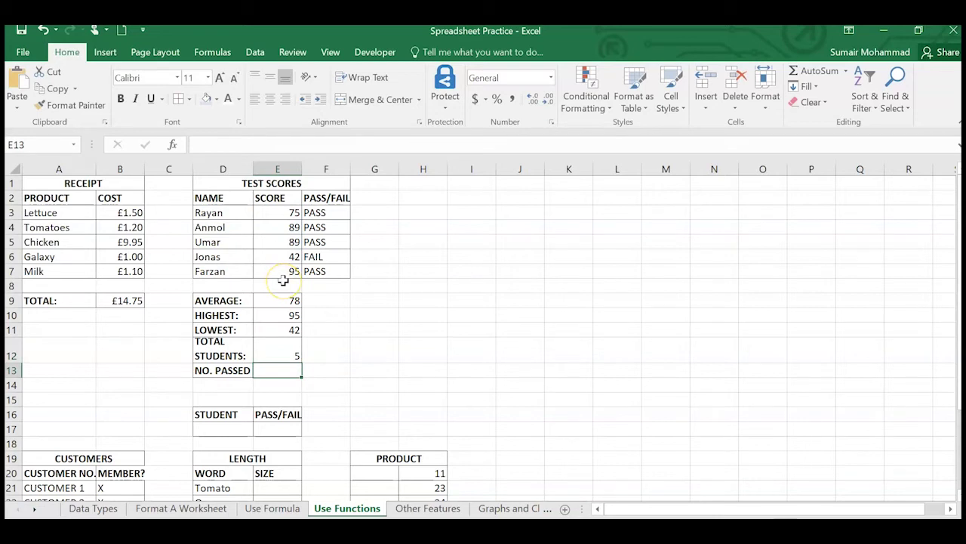
Check the total students count in E12 against the scores and names listed in the test scores table
{"action": "left_click", "coordinate": [286, 273]}
{"action": "key", "text": "Up"}
{"action": "key", "text": "Up"}
{"action": "key", "text": "Up"}
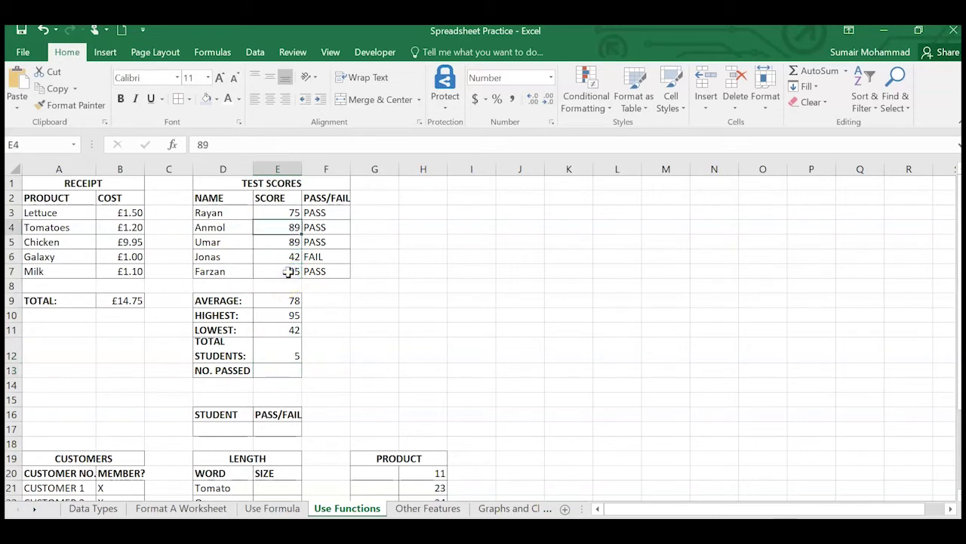
{"action": "key", "text": "Up"}
{"action": "key", "text": "Left"}
{"action": "key", "text": "shift+Down"}
{"action": "key", "text": "shift+Down"}
{"action": "key", "text": "shift+Down"}
{"action": "key", "text": "shift+Down"}
{"action": "key", "text": "shift+Down"}
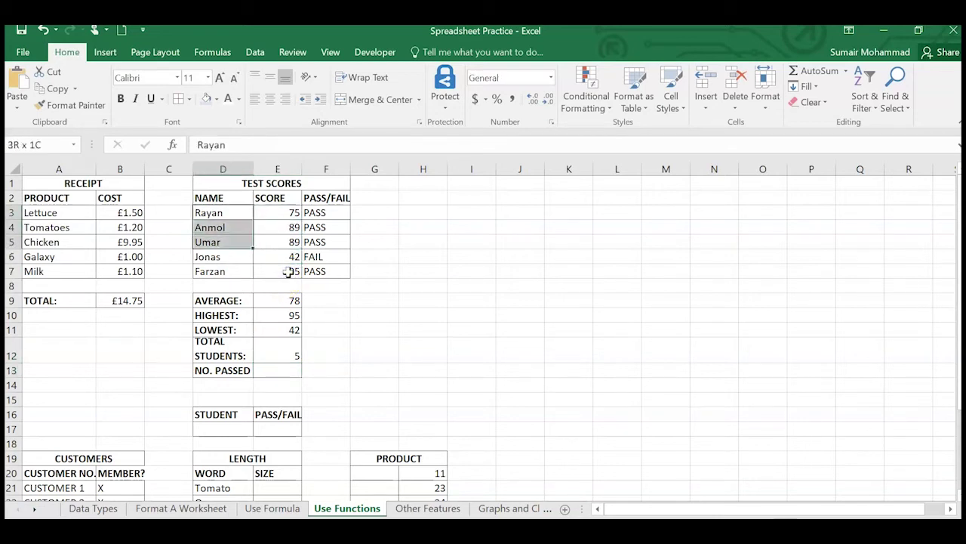
{"action": "left_click", "coordinate": [286, 352]}
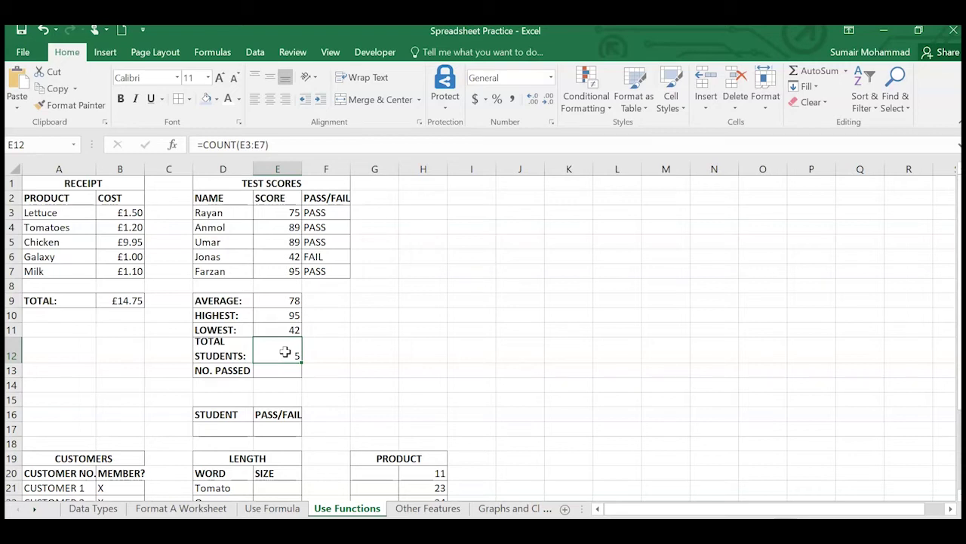
Count the students who passed in cell E13 with the formula =COUNTIF(F3:F7,"PASS")
{"action": "left_click", "coordinate": [285, 366]}
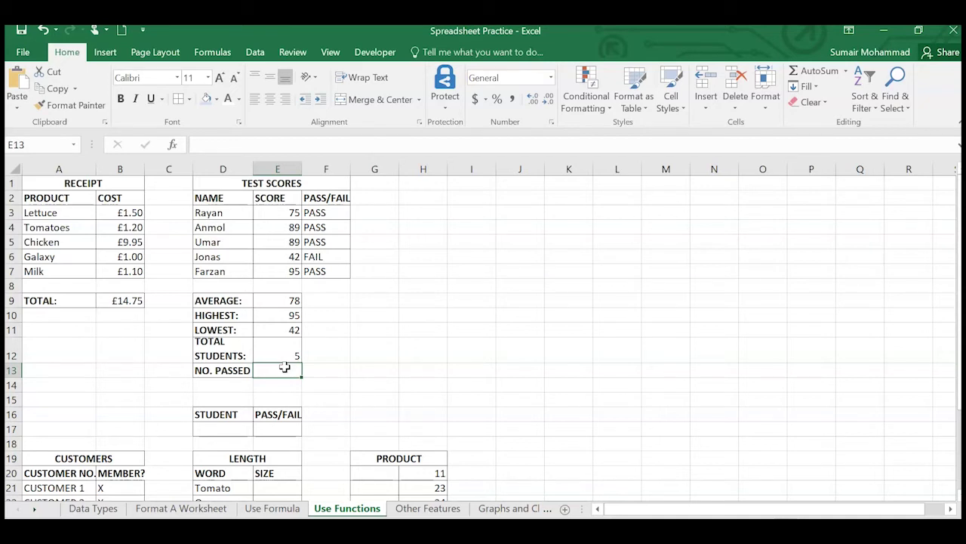
{"action": "type", "text": "ou"}
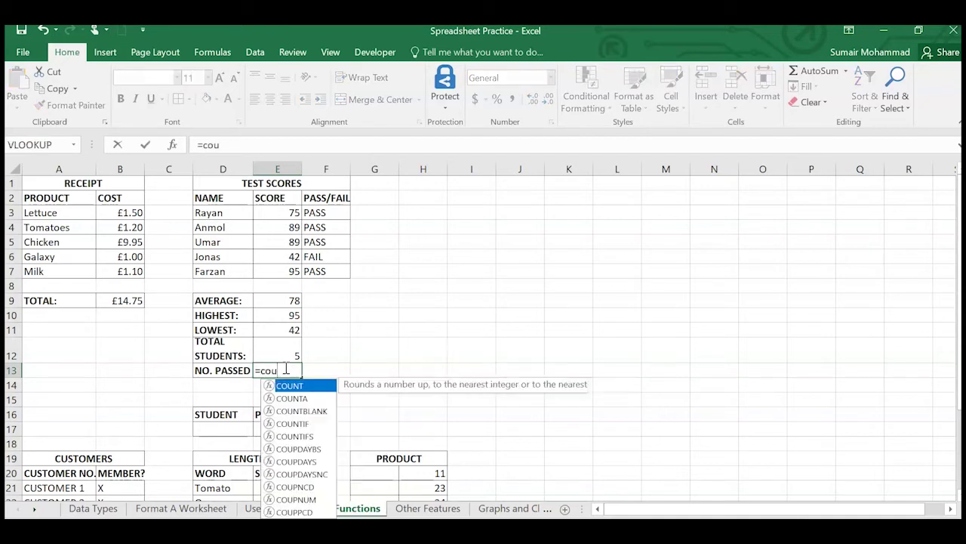
{"action": "key", "text": "BackSpace"}
{"action": "key", "text": "BackSpace"}
{"action": "key", "text": "BackSpace"}
{"action": "type", "text": "COU"}
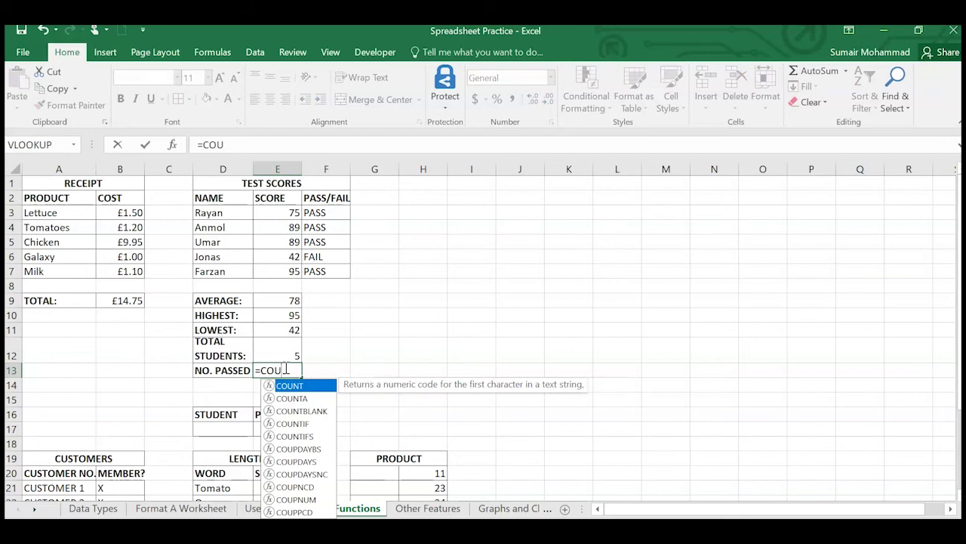
{"action": "type", "text": "NTIF("}
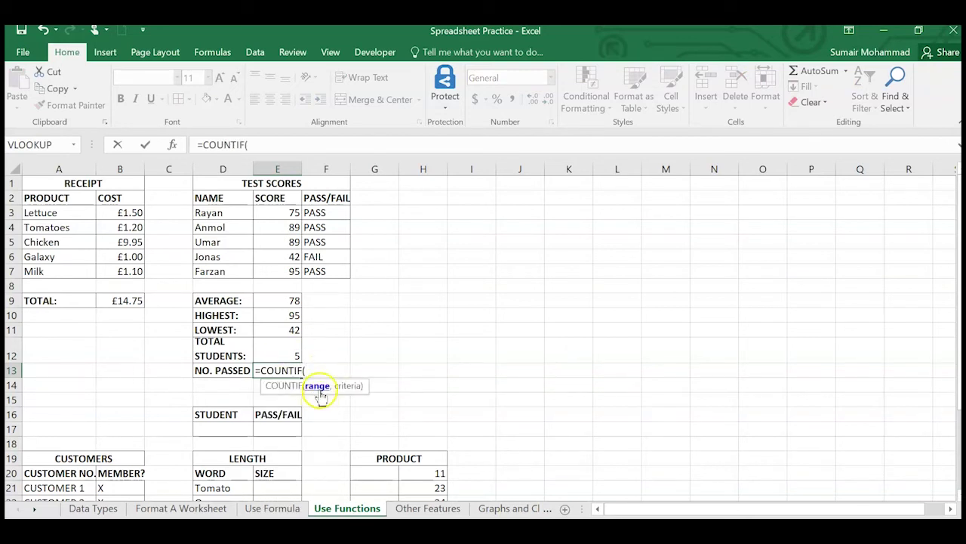
{"action": "left_click_drag", "start_coordinate": [321, 214], "coordinate": [319, 270]}
{"action": "type", "text": ",\"P"}
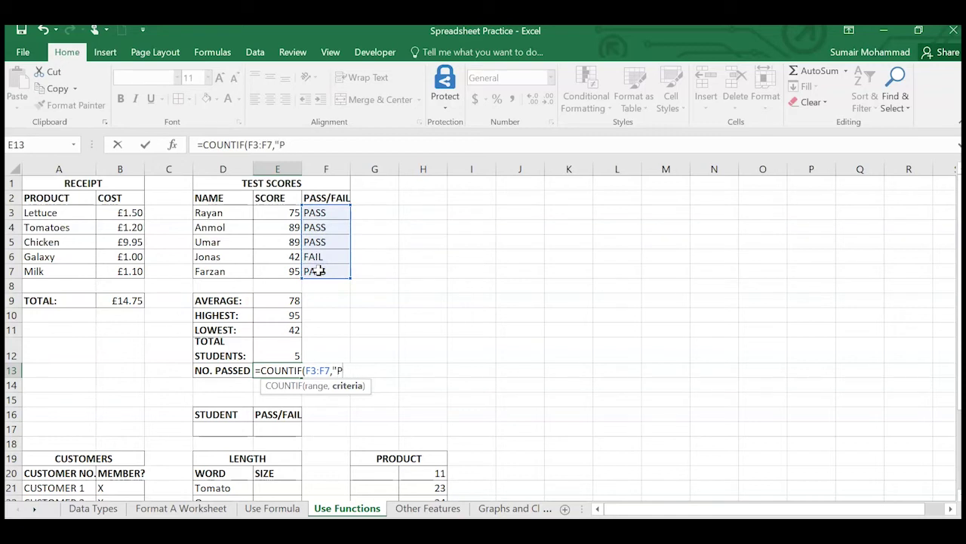
{"action": "type", "text": "ASS\")"}
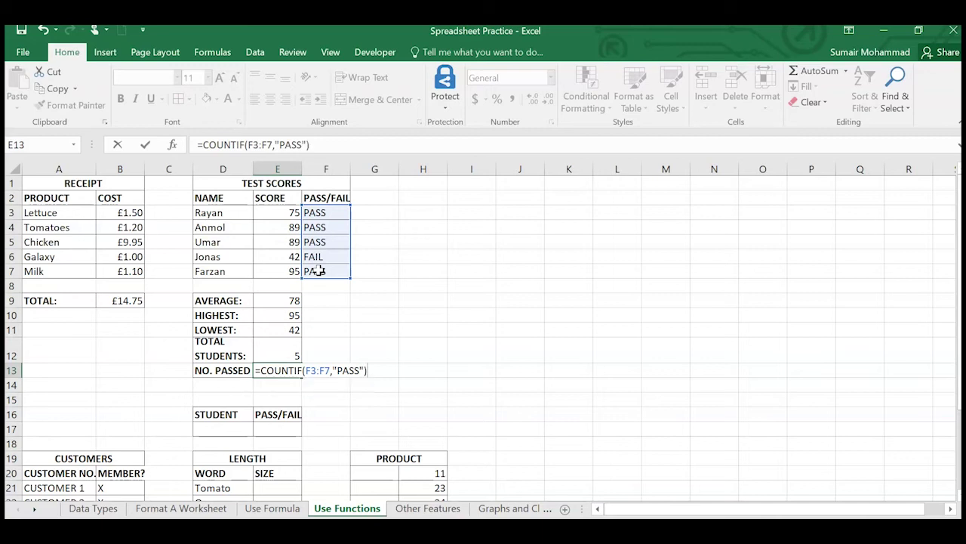
{"action": "key", "text": "Return"}
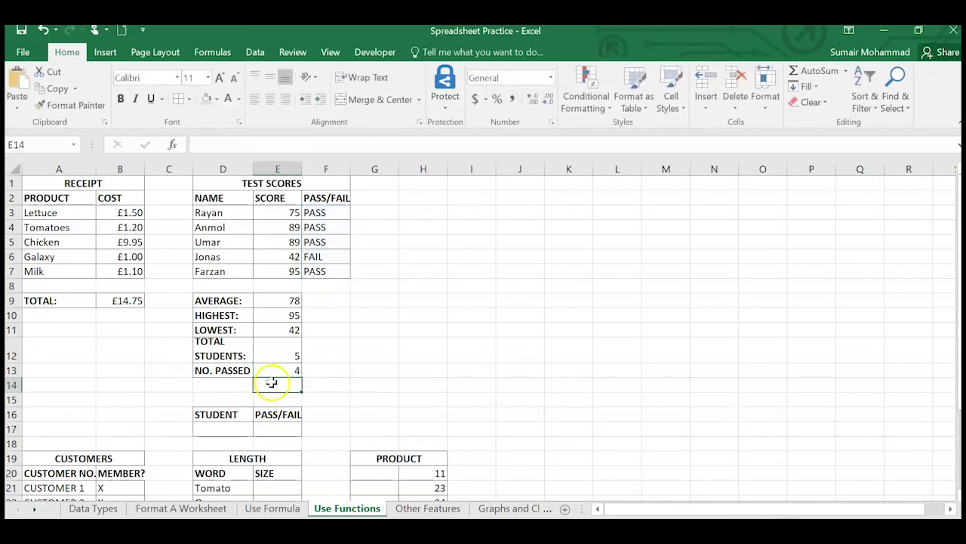
Check the number passed in E13 against the individual pass/fail entries in F3 to F7
{"action": "left_click", "coordinate": [285, 370]}
{"action": "left_click", "coordinate": [325, 214]}
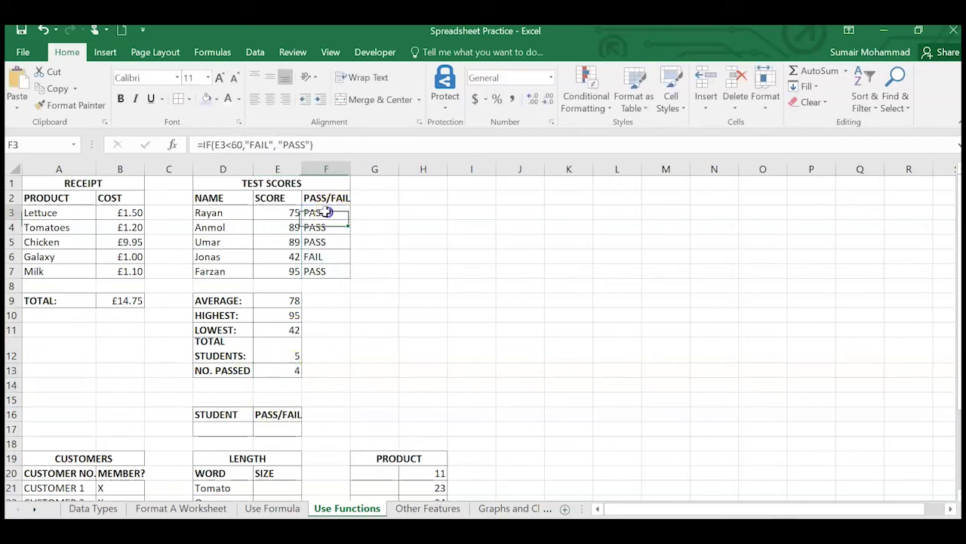
{"action": "left_click", "coordinate": [321, 228]}
{"action": "left_click", "coordinate": [321, 240]}
{"action": "left_click", "coordinate": [315, 257]}
{"action": "left_click", "coordinate": [317, 273]}
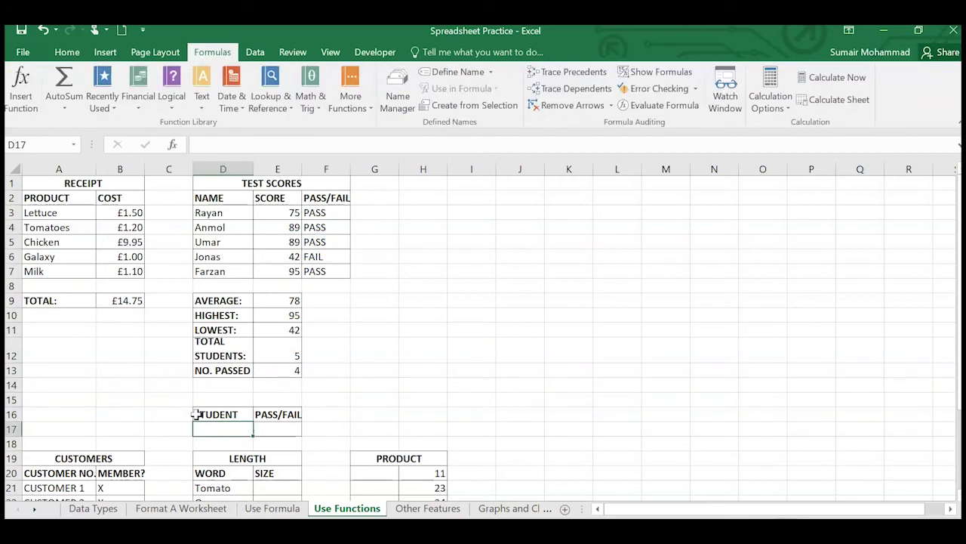
Enter the second student's name from the test scores table in cell D17 as the student to look up
{"action": "left_click_drag", "start_coordinate": [197, 414], "coordinate": [280, 431]}
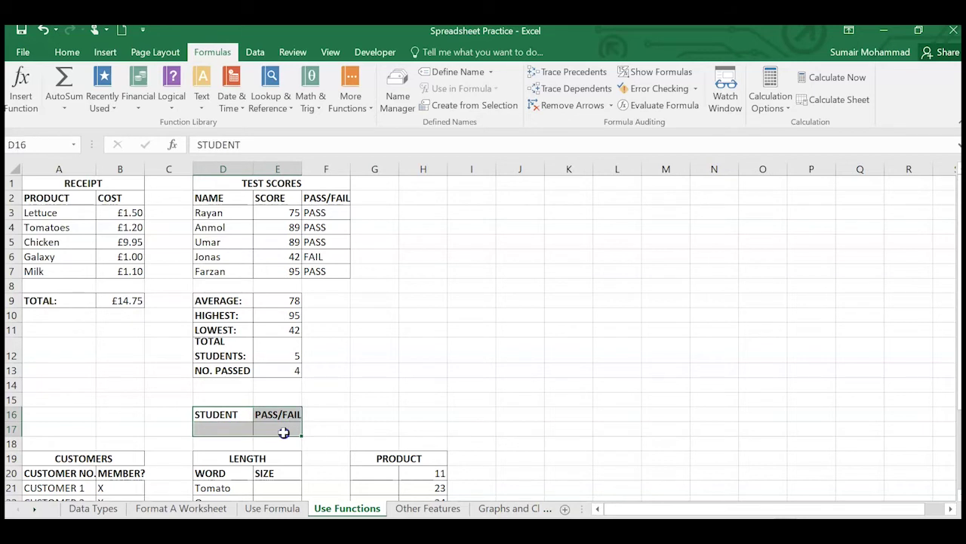
{"action": "left_click", "coordinate": [214, 429]}
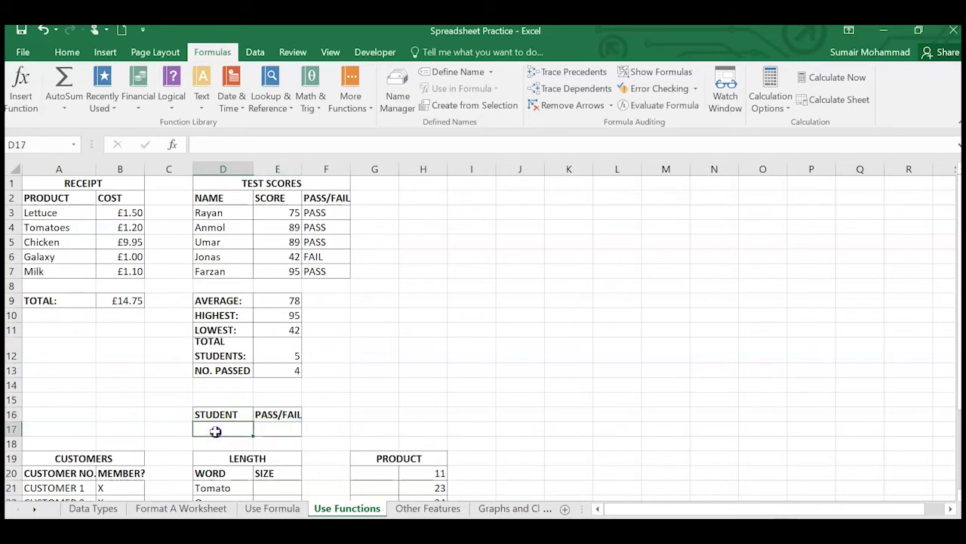
{"action": "type", "text": "Anmol"}
{"action": "key", "text": "Tab"}
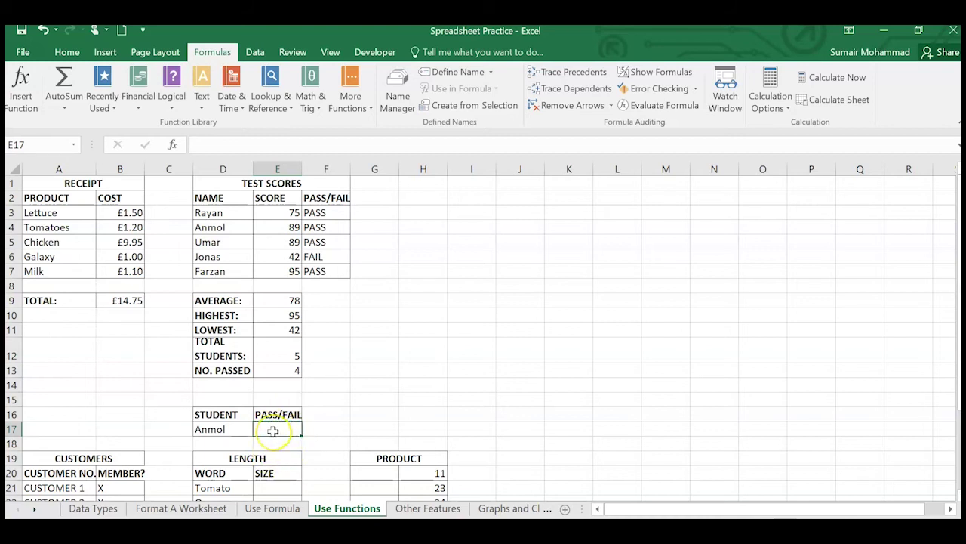
{"action": "left_click", "coordinate": [216, 428]}
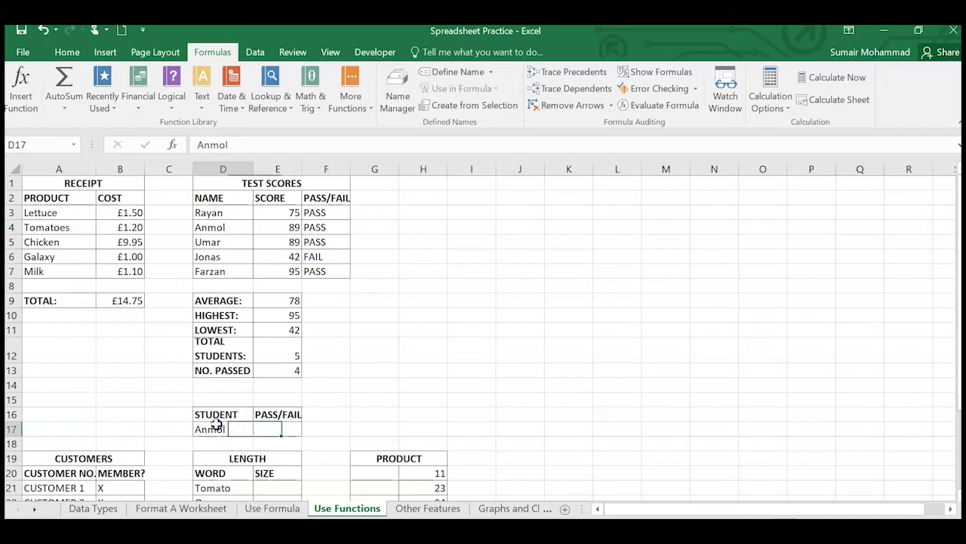
Look up the D17 student's pass/fail result in cell E17 with the formula =VLOOKUP(D17,D2:F7,3,FALSE)
{"action": "left_click", "coordinate": [259, 427]}
{"action": "type", "text": "="}
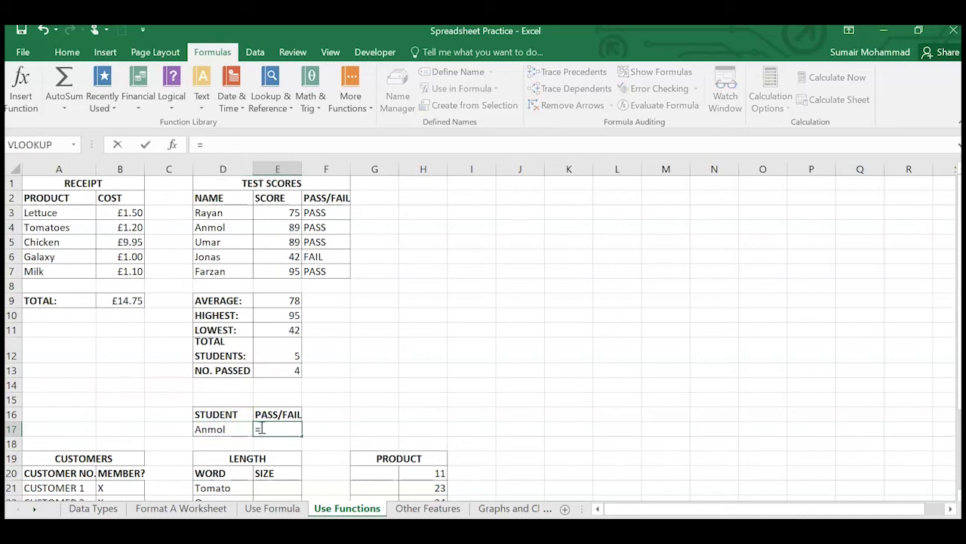
{"action": "type", "text": "VLOOKU"}
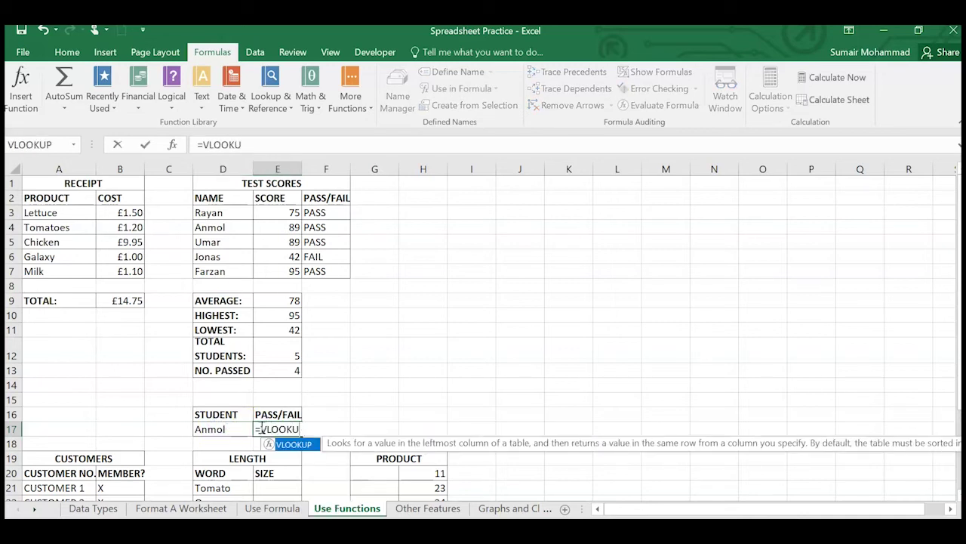
{"action": "type", "text": "P("}
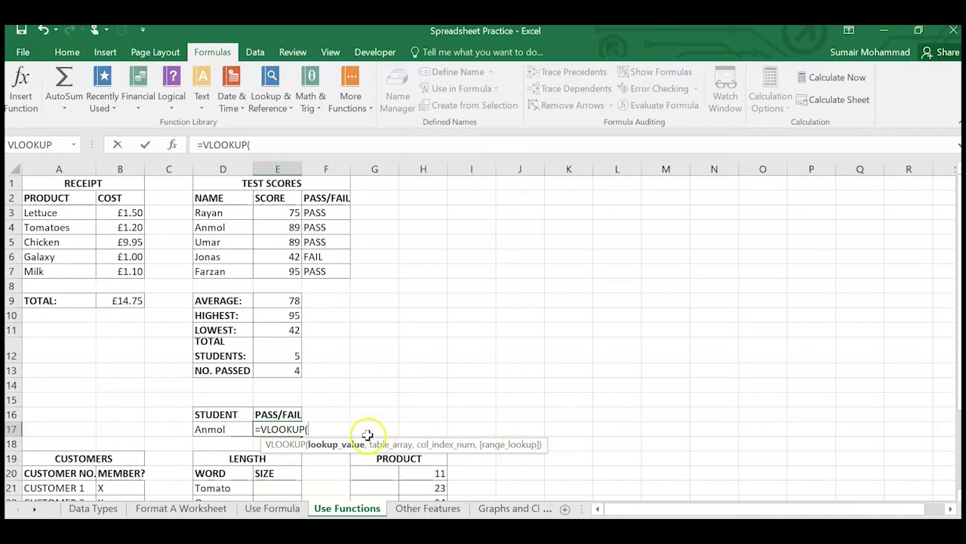
{"action": "left_click", "coordinate": [206, 428]}
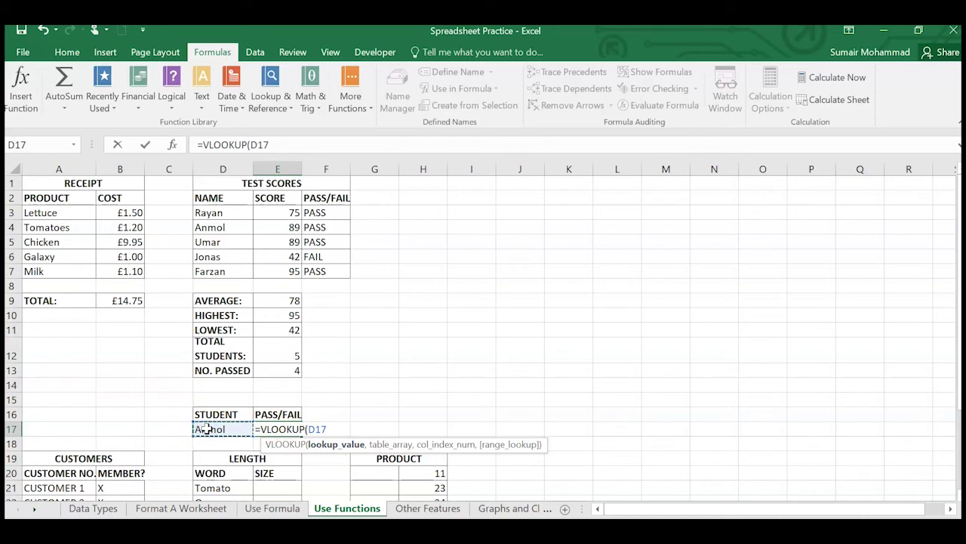
{"action": "type", "text": ","}
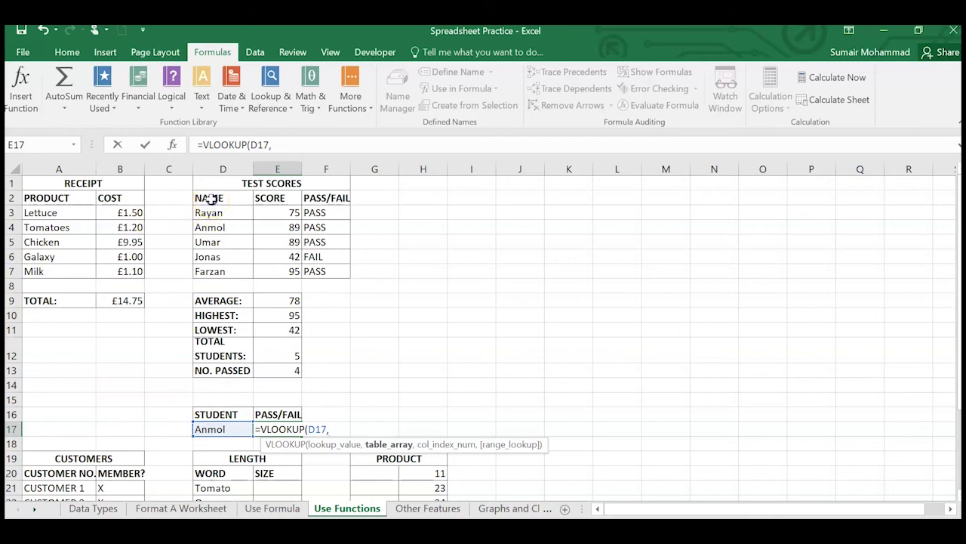
{"action": "left_click_drag", "start_coordinate": [213, 198], "coordinate": [333, 271]}
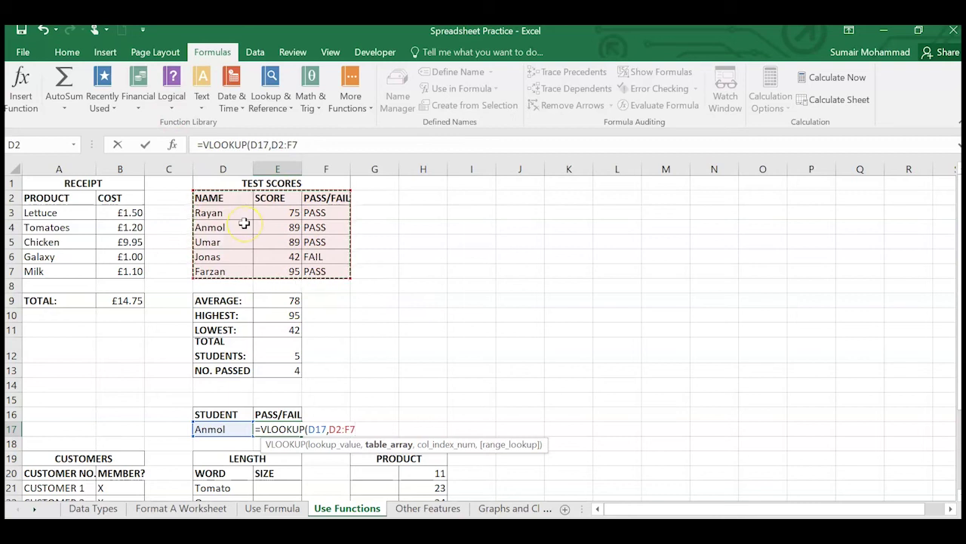
{"action": "type", "text": ",3"}
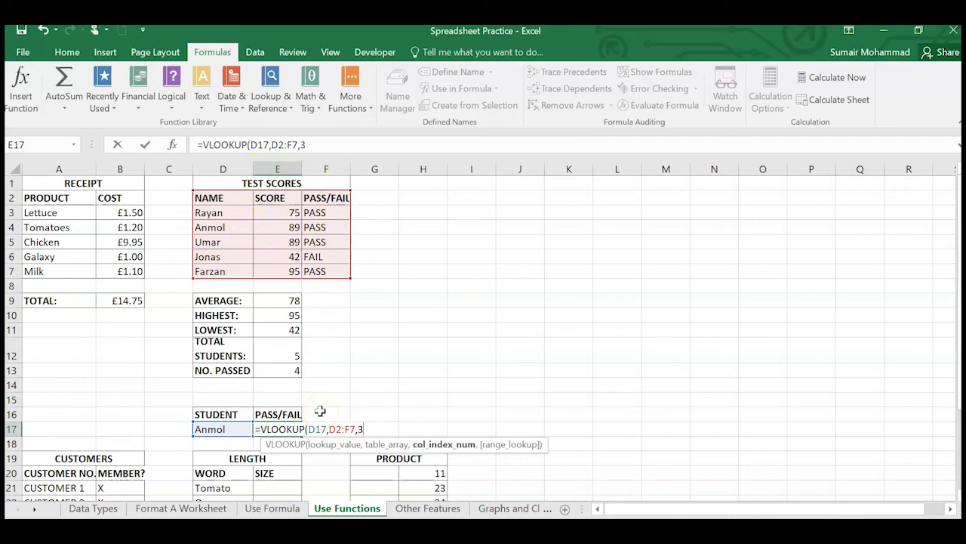
{"action": "type", "text": ",FA"}
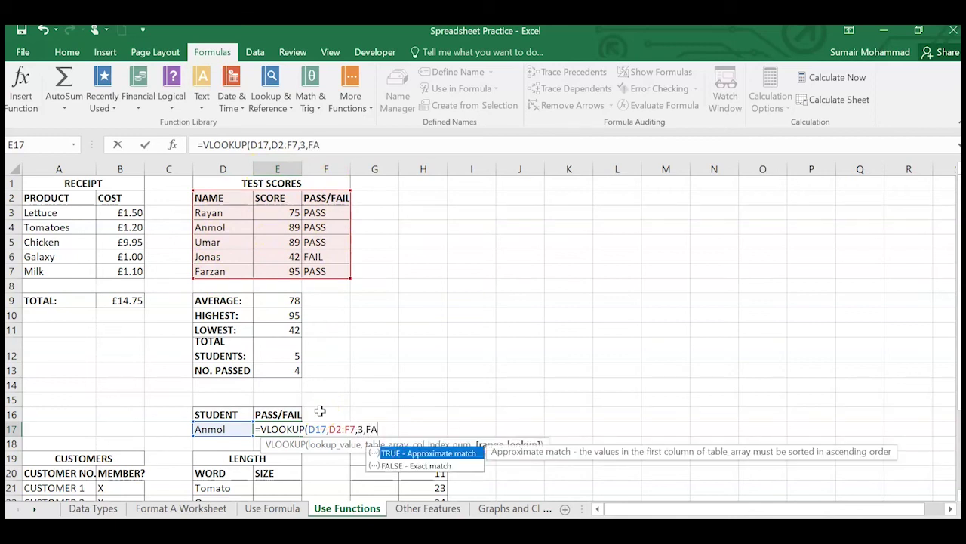
{"action": "type", "text": "LSE)"}
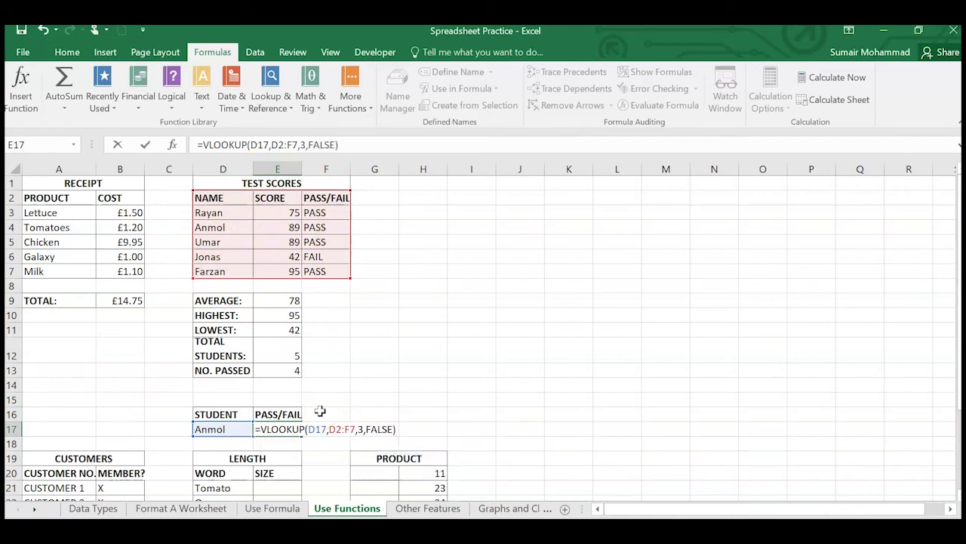
{"action": "key", "text": "Return"}
Test the lookup by entering the third student's name and then the last student's name in cell D17
{"action": "left_click", "coordinate": [227, 429]}
{"action": "type", "text": "Umar"}
{"action": "key", "text": "ctrl+Return"}
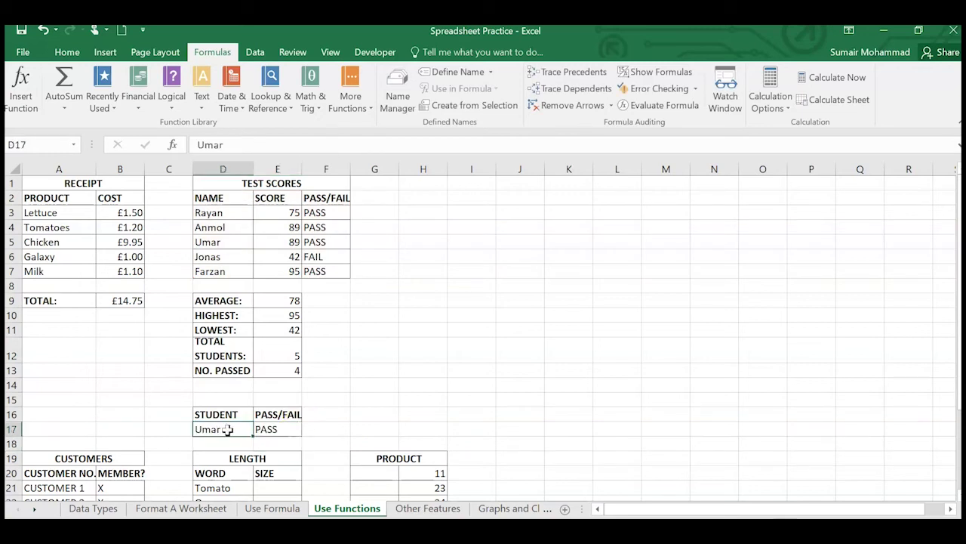
{"action": "type", "text": "Farzan"}
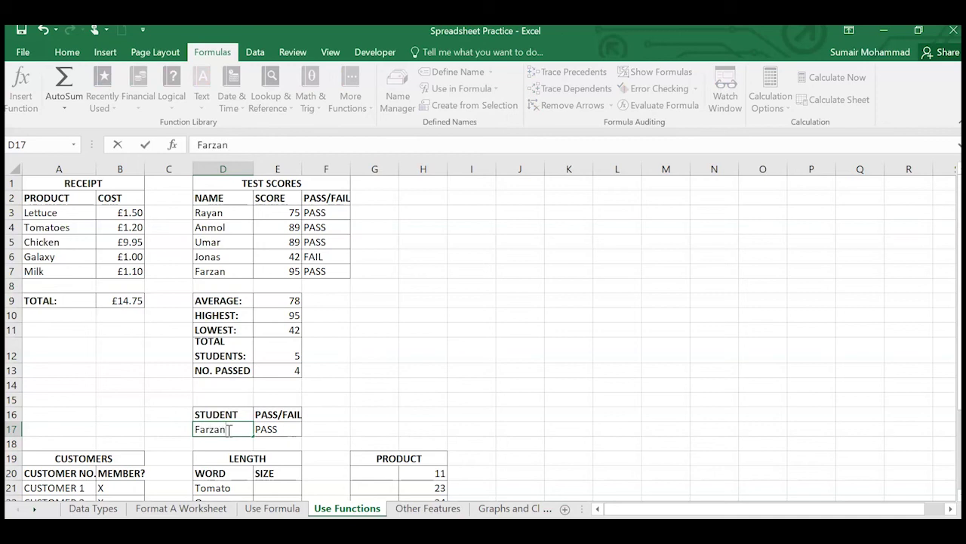
{"action": "key", "text": "Return"}
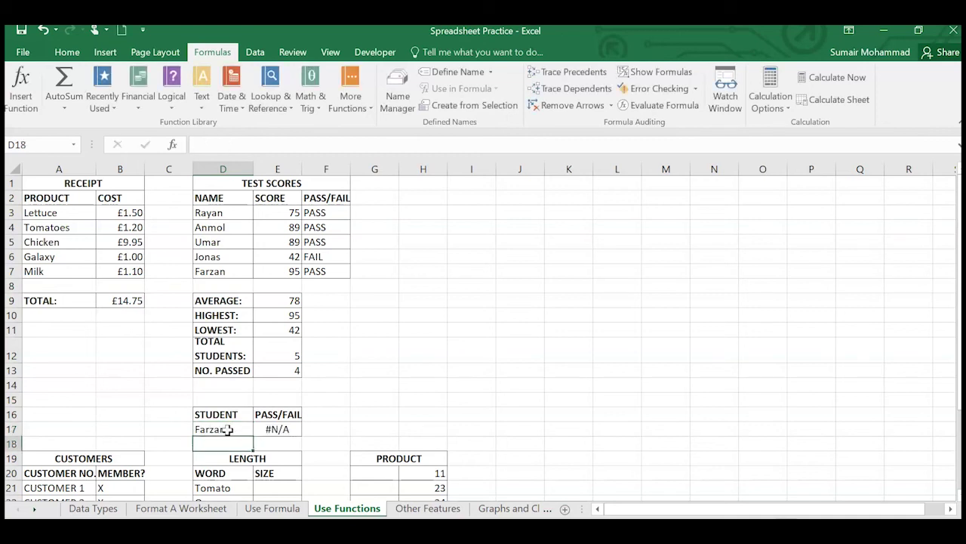
Add an extra "n" to the end of the student's name in D17 to test a misspelled lookup value
{"action": "double_click", "coordinate": [232, 429]}
{"action": "type", "text": "n"}
{"action": "key", "text": "ctrl+Return"}
Apply List data validation with an in-cell dropdown to cell D17, using =$D$3:$D$7 as the source
{"action": "left_click", "coordinate": [236, 427]}
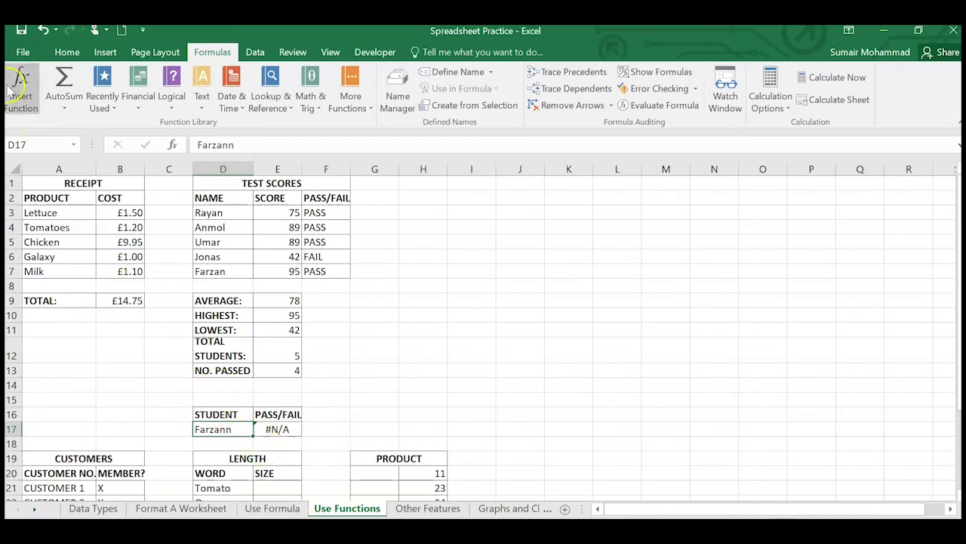
{"action": "left_click", "coordinate": [68, 51]}
{"action": "left_click", "coordinate": [255, 53]}
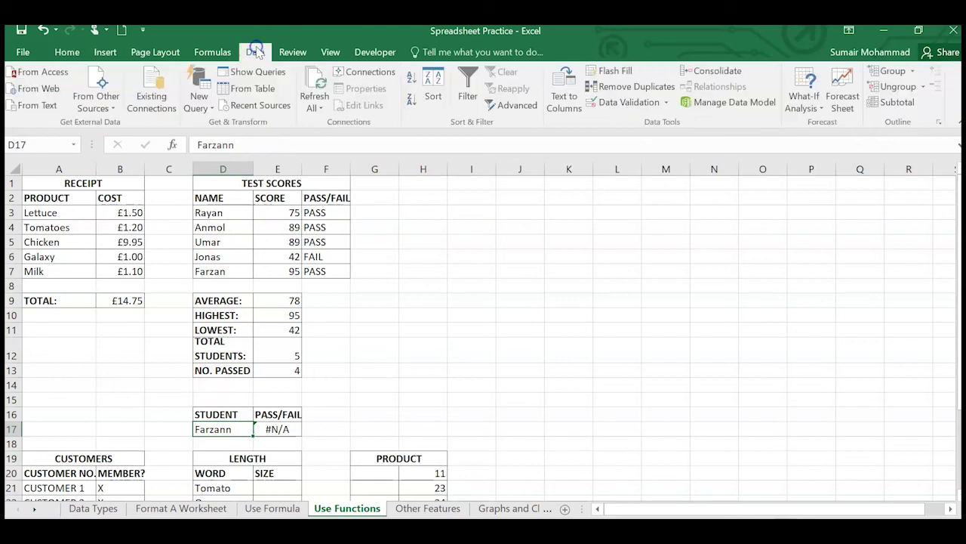
{"action": "left_click", "coordinate": [648, 102]}
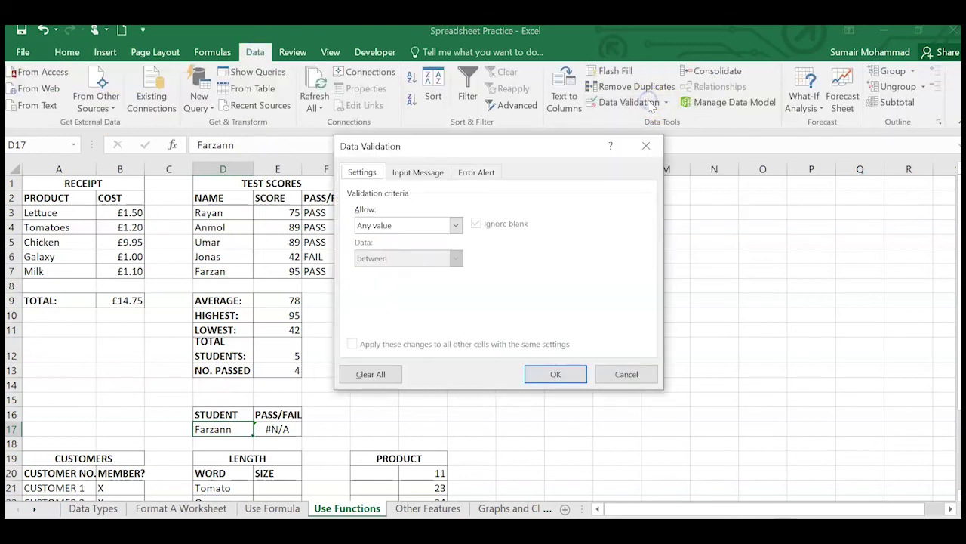
{"action": "left_click", "coordinate": [408, 225]}
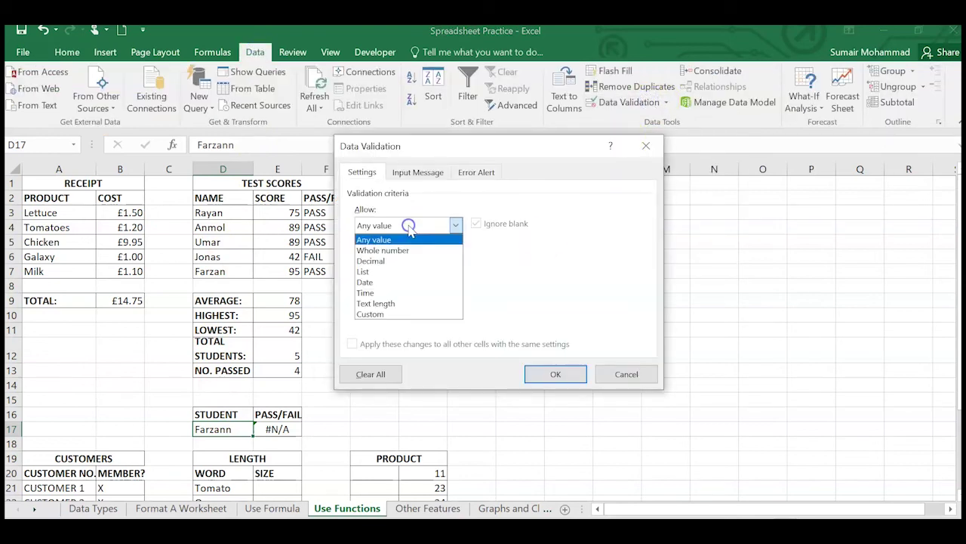
{"action": "left_click", "coordinate": [408, 271]}
{"action": "left_click", "coordinate": [392, 289]}
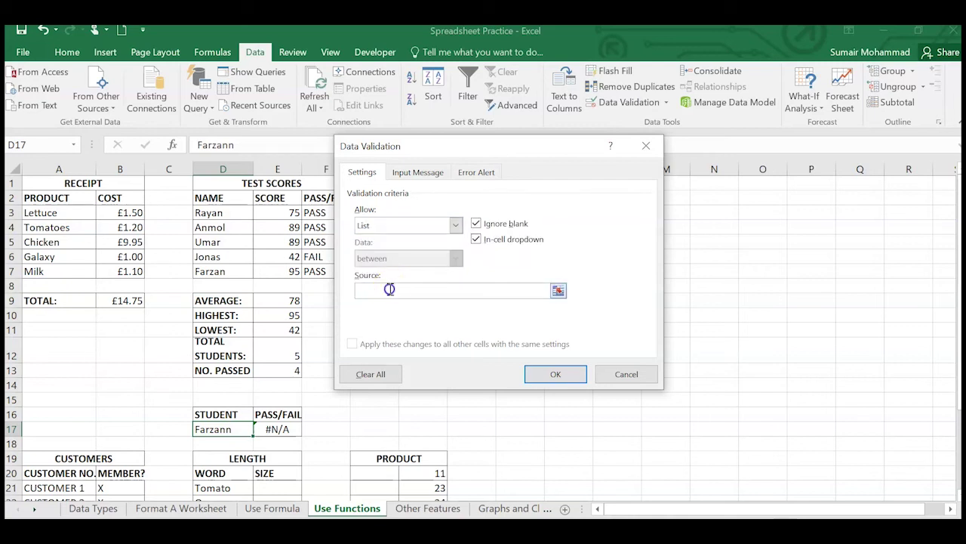
{"action": "left_click_drag", "start_coordinate": [211, 212], "coordinate": [216, 271]}
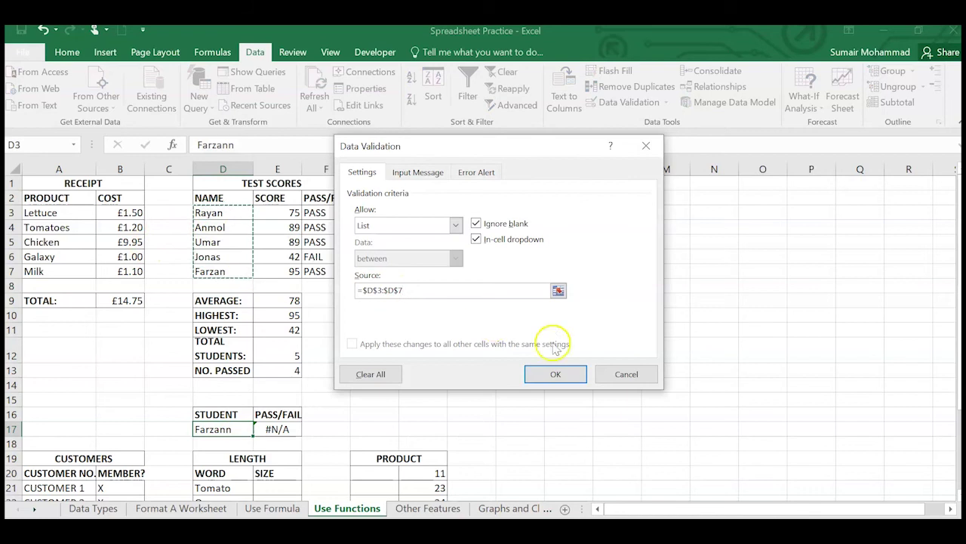
{"action": "left_click", "coordinate": [556, 372]}
Choose the last student and then the fourth student from the drop-down list in cell D17
{"action": "left_click", "coordinate": [257, 428]}
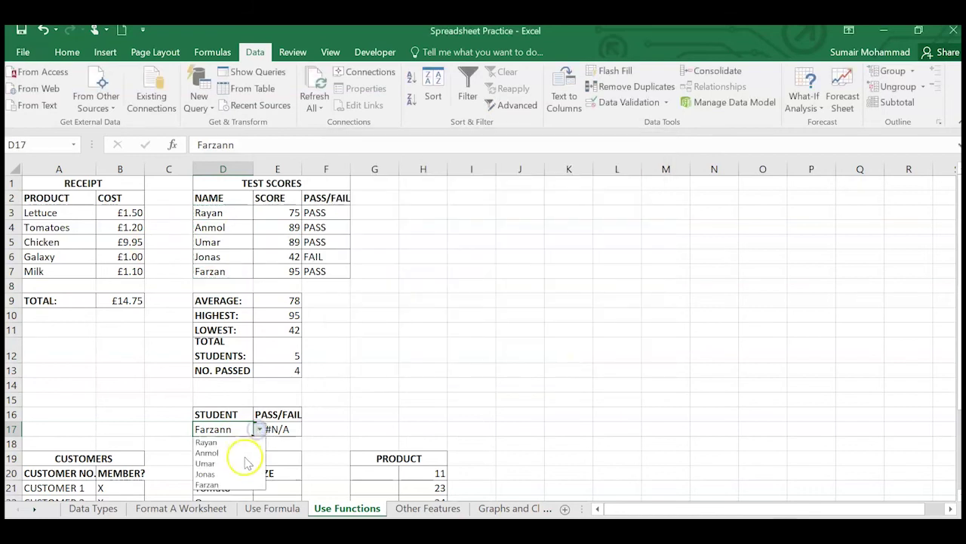
{"action": "left_click", "coordinate": [219, 484]}
{"action": "left_click", "coordinate": [268, 443]}
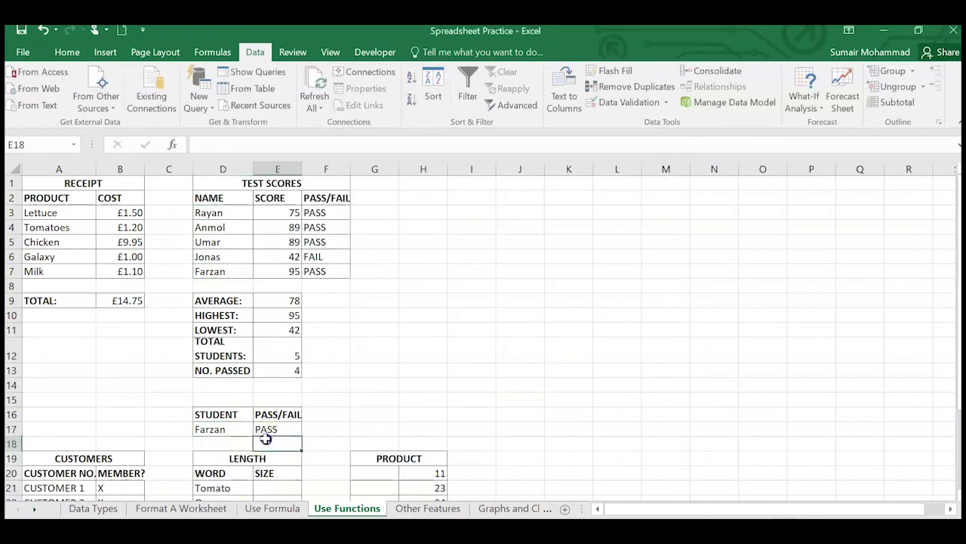
{"action": "left_click", "coordinate": [243, 429]}
{"action": "left_click", "coordinate": [256, 429]}
{"action": "left_click", "coordinate": [219, 473]}
{"action": "left_click", "coordinate": [277, 443]}
Count the members in the customers table in cell B28 with the formula =COUNTA(B21:B27)
{"action": "scroll", "coordinate": [79, 412], "scroll_direction": "down", "scroll_amount": 4}
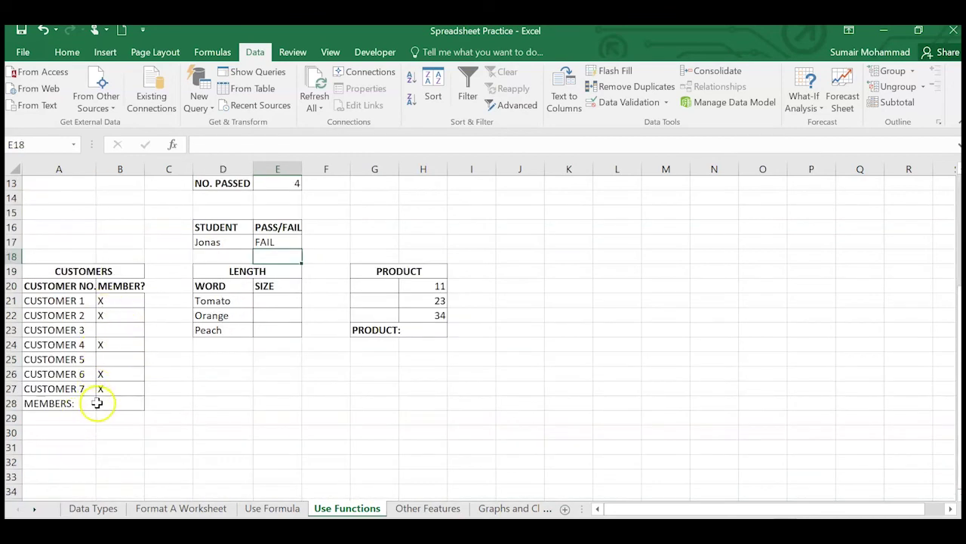
{"action": "left_click", "coordinate": [125, 407]}
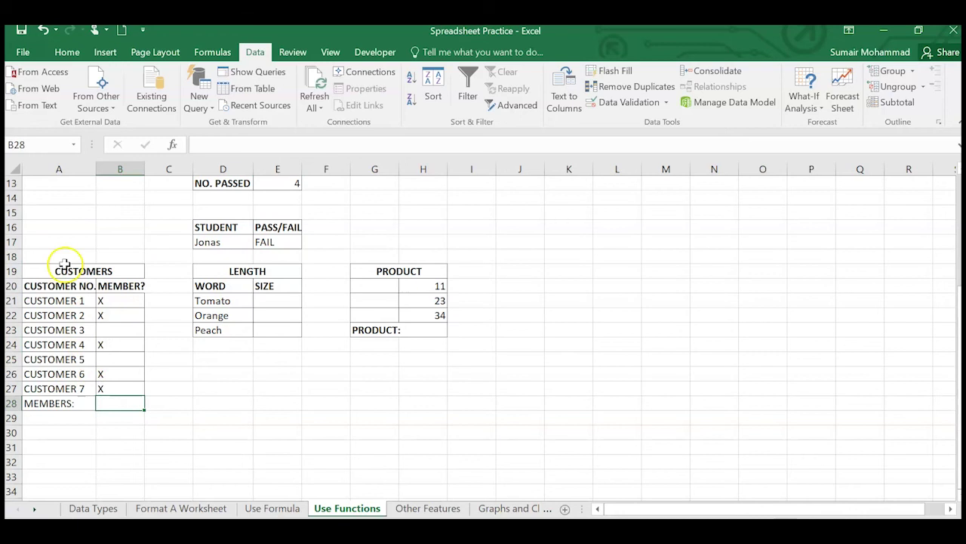
{"action": "left_click_drag", "start_coordinate": [62, 283], "coordinate": [106, 392]}
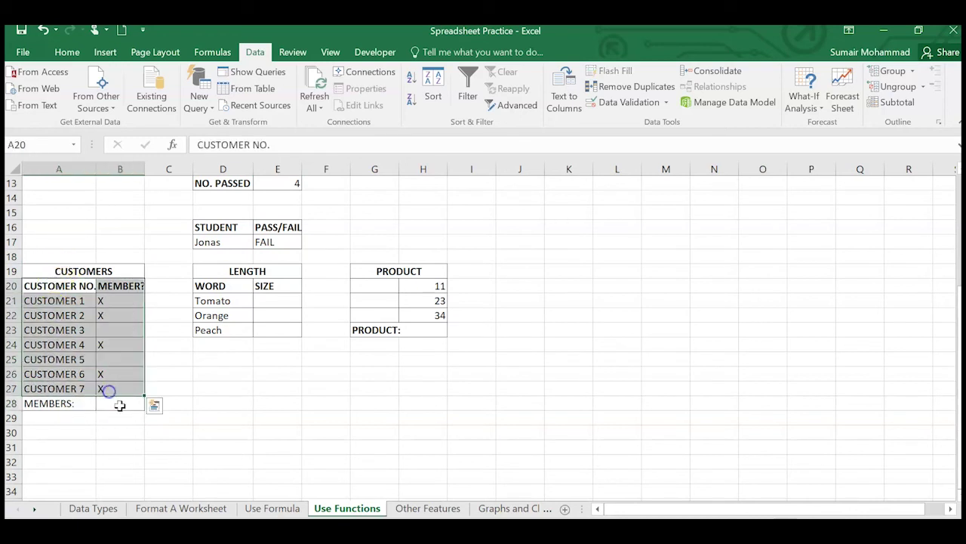
{"action": "left_click", "coordinate": [122, 403]}
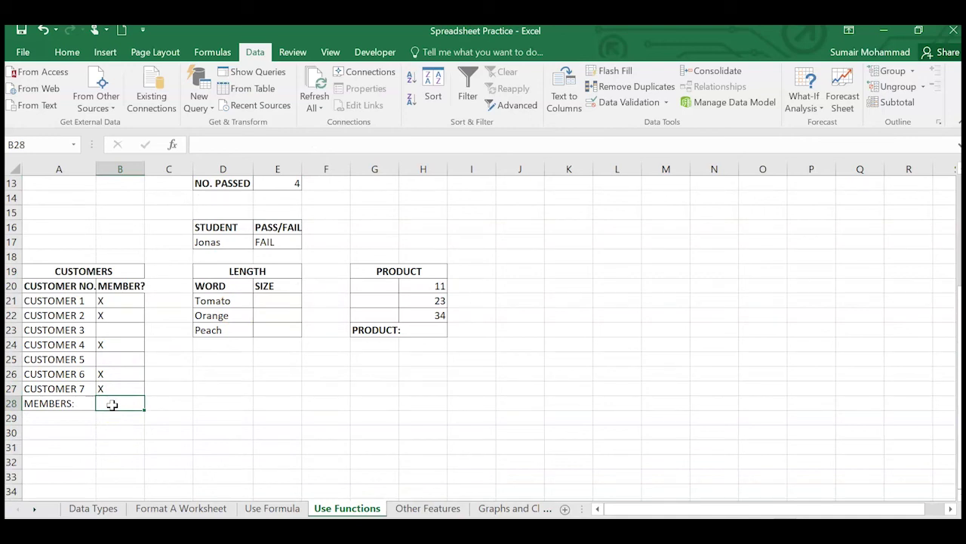
{"action": "type", "text": "=CO"}
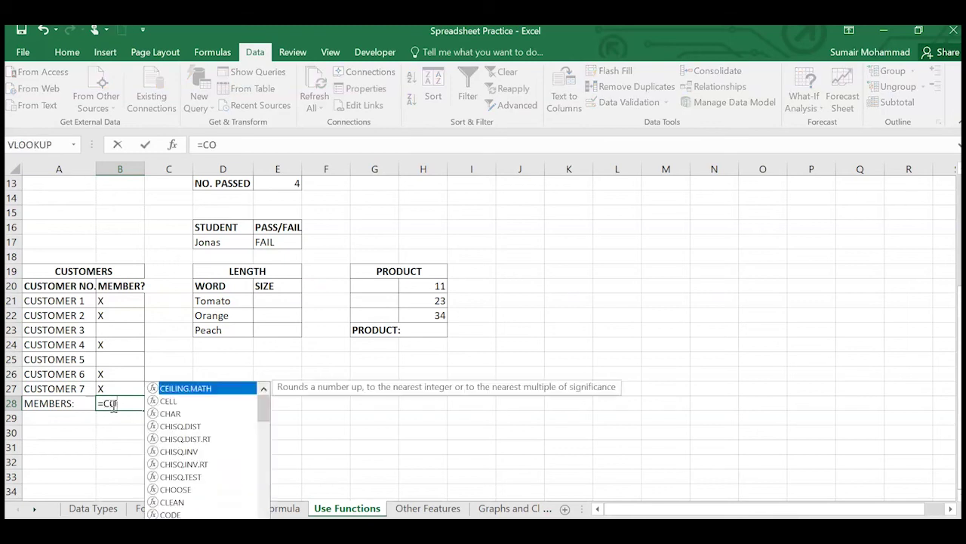
{"action": "type", "text": "UNTA("}
{"action": "left_click", "coordinate": [113, 399]}
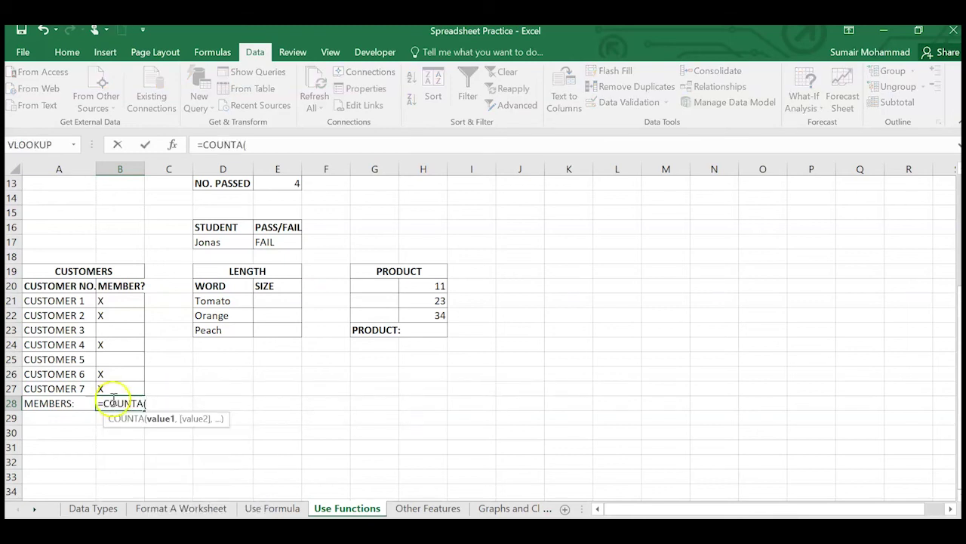
{"action": "left_click", "coordinate": [121, 302]}
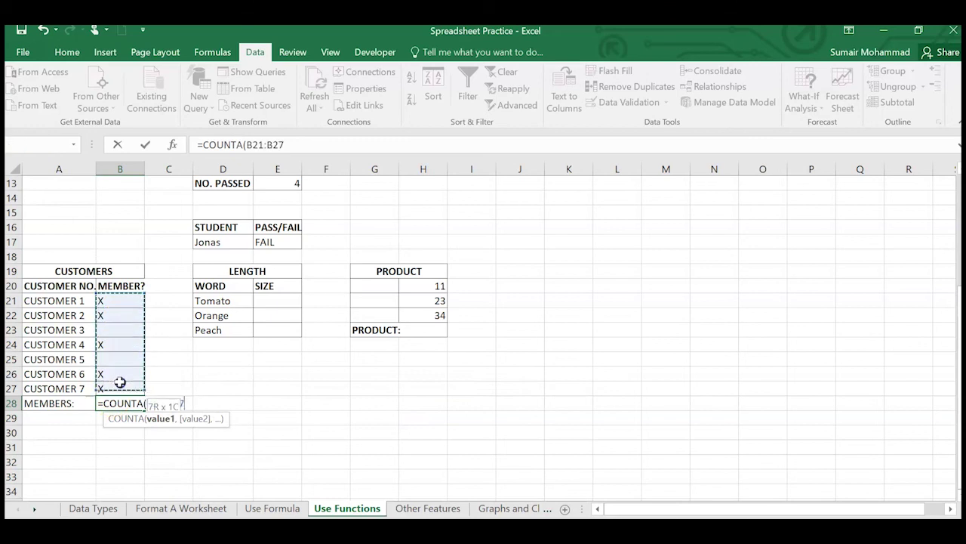
{"action": "left_click_drag", "start_coordinate": [120, 382], "coordinate": [125, 388]}
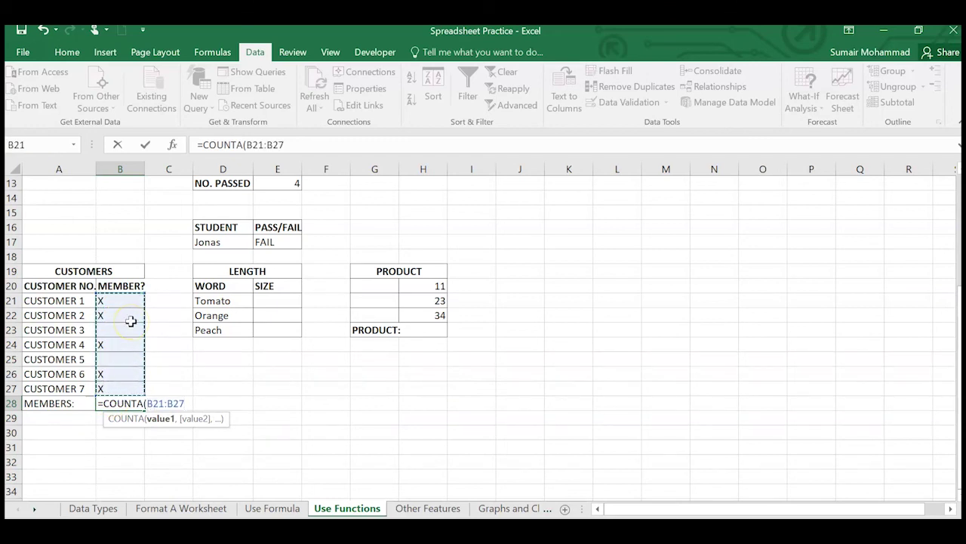
{"action": "type", "text": ")"}
{"action": "key", "text": "Return"}
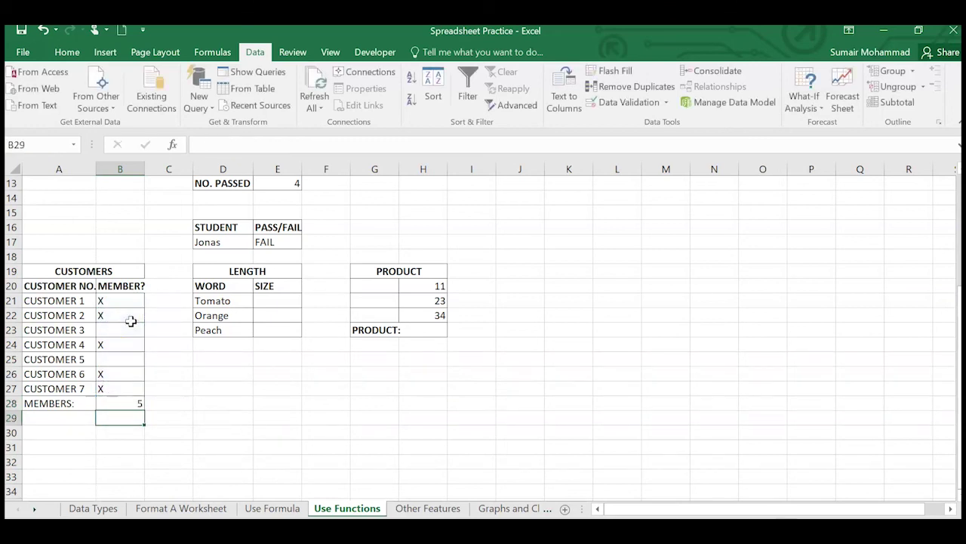
Check the members count in B28 against the individual X marks in the MEMBER? column
{"action": "left_click", "coordinate": [107, 388]}
{"action": "left_click", "coordinate": [119, 346]}
{"action": "left_click", "coordinate": [123, 314]}
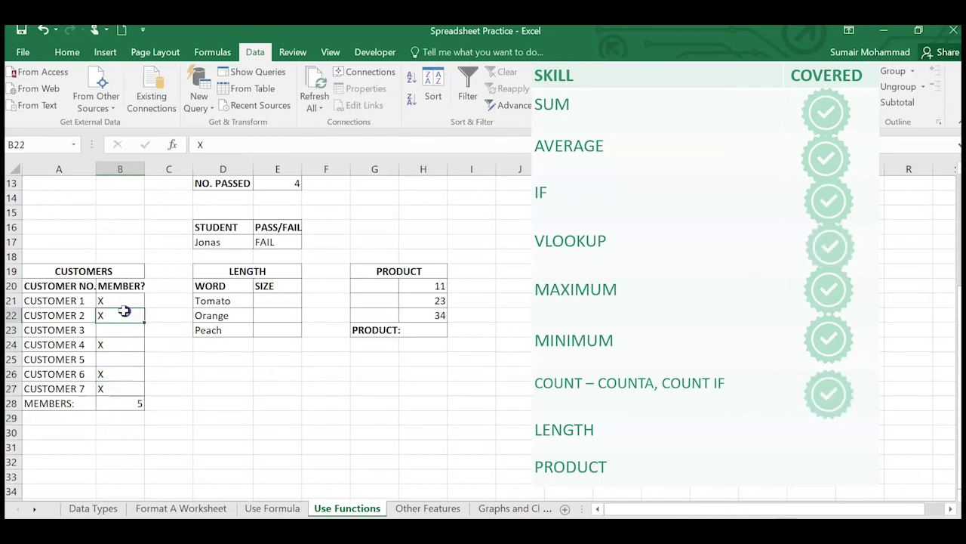
{"action": "left_click", "coordinate": [118, 300]}
{"action": "left_click", "coordinate": [120, 321]}
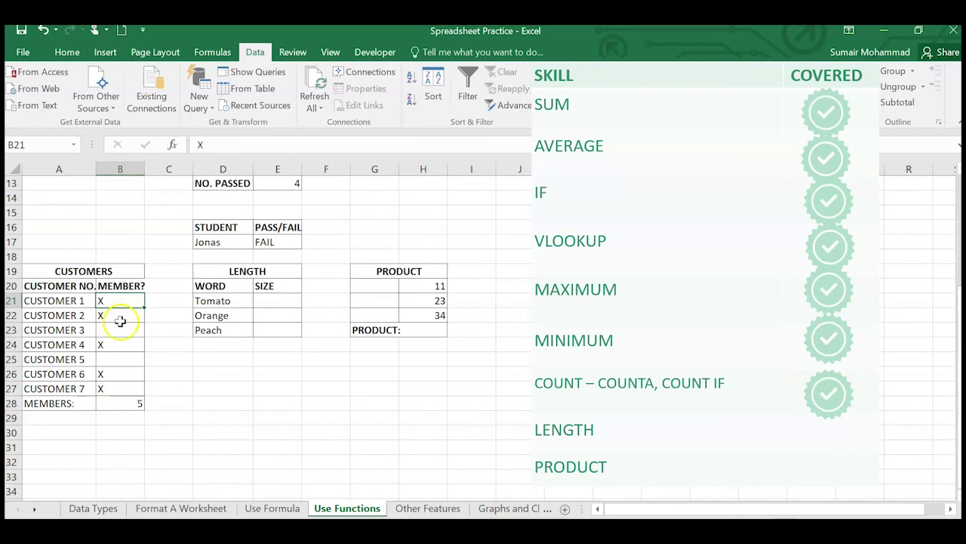
Calculate the character length of the word Tomato in cell E21 with the formula =LEN(D21)
{"action": "left_click", "coordinate": [262, 300]}
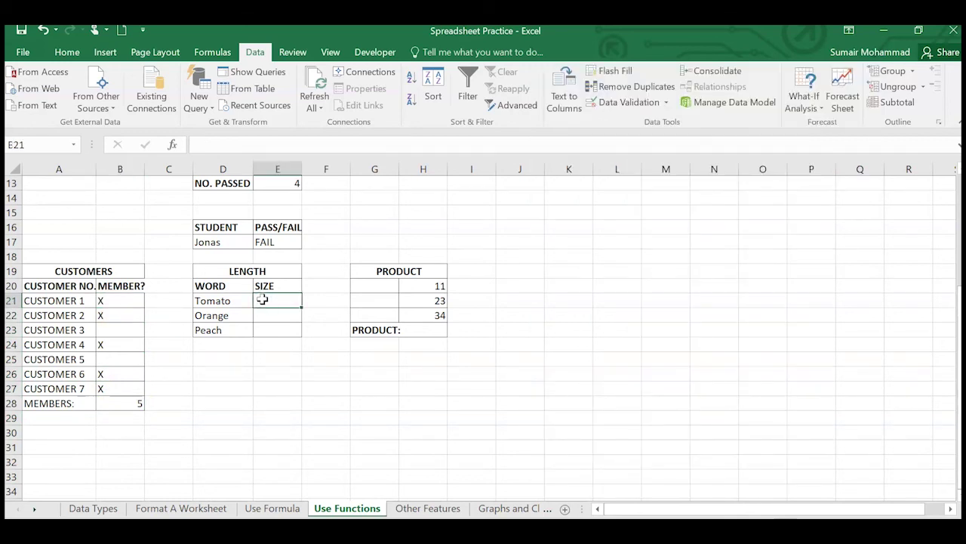
{"action": "type", "text": "="}
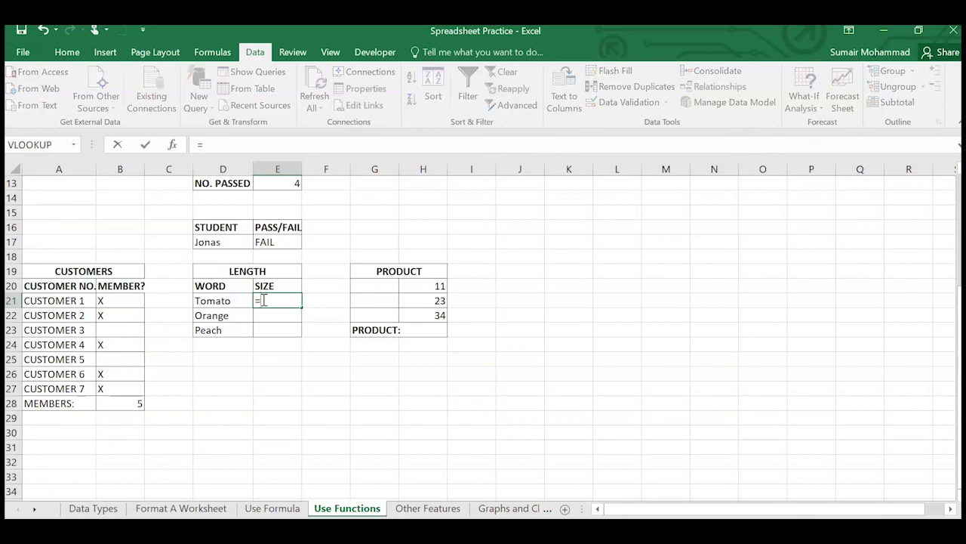
{"action": "type", "text": "LEN"}
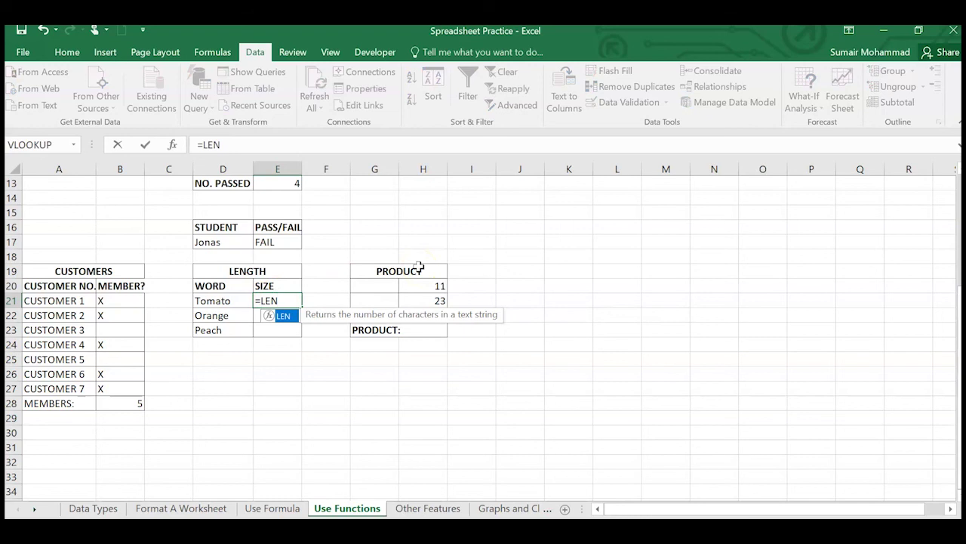
{"action": "type", "text": "("}
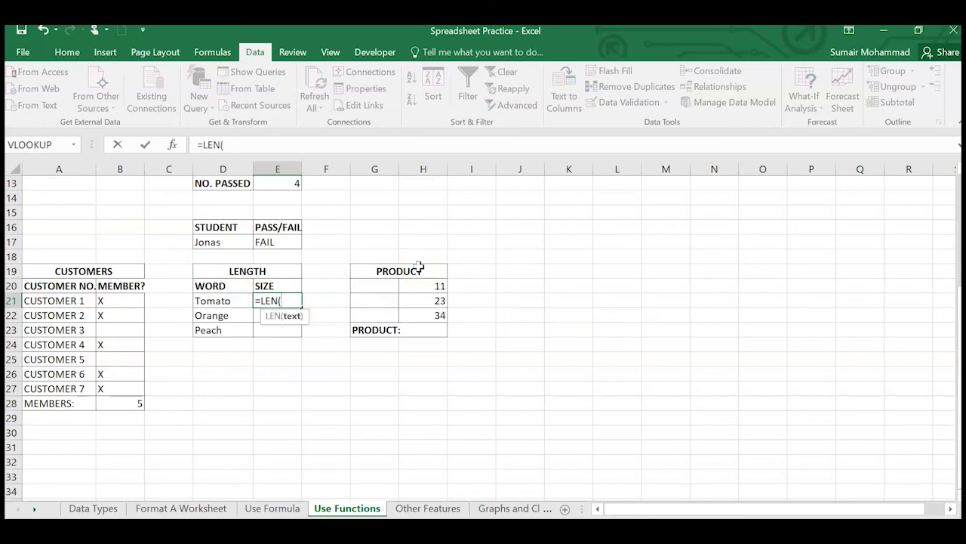
{"action": "left_click", "coordinate": [221, 301]}
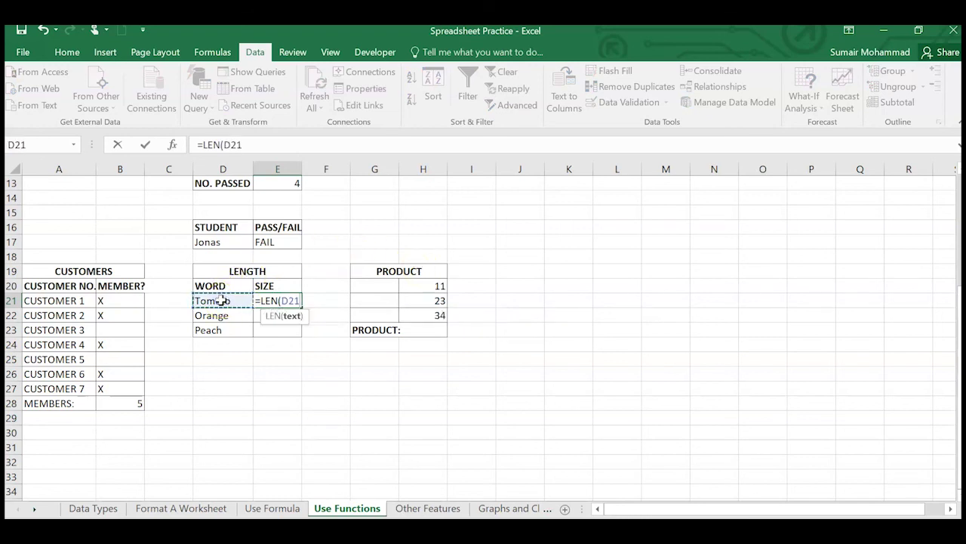
{"action": "key", "text": "ctrl+Return"}
{"action": "key", "text": "Return"}
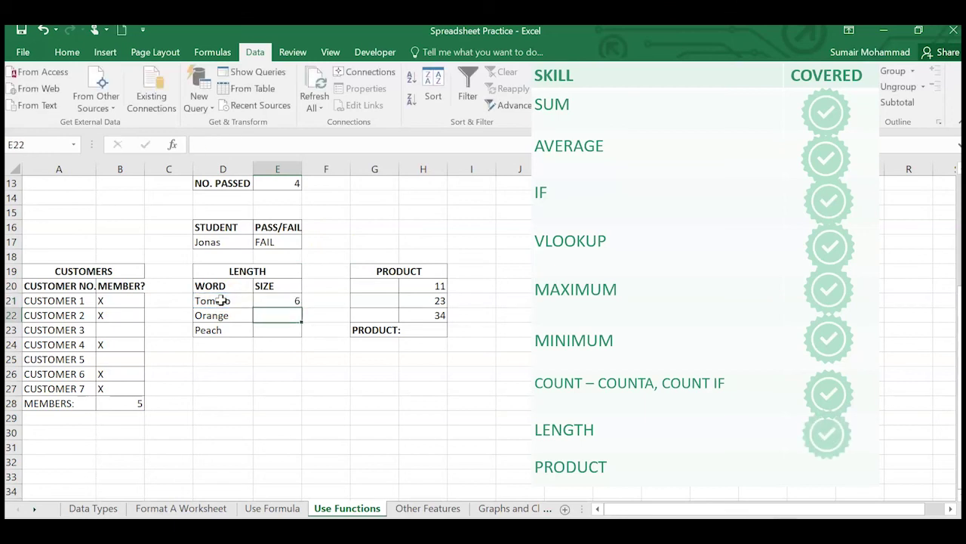
Fill the LEN formula from E21 down to E23 for the words Orange and Peach
{"action": "left_click", "coordinate": [277, 300]}
{"action": "double_click", "coordinate": [301, 307]}
{"action": "left_click", "coordinate": [372, 373]}
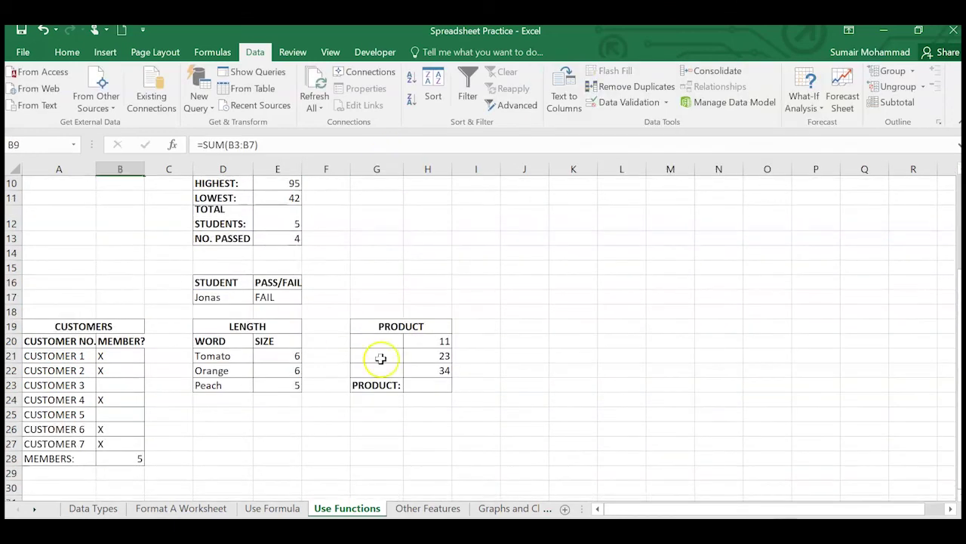
Multiply the three numbers in the PRODUCT table in cell H23 with the formula =PRODUCT(H20:H22)
{"action": "left_click", "coordinate": [411, 384]}
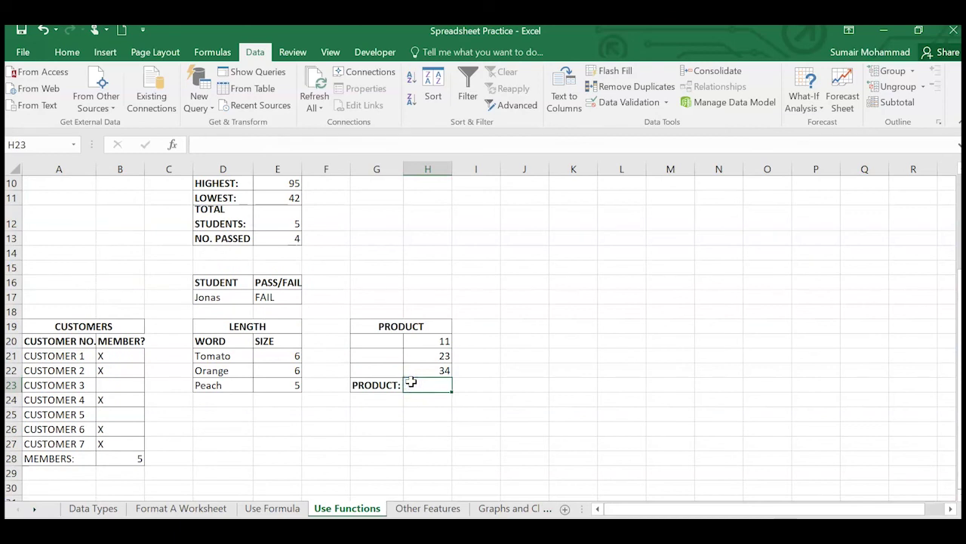
{"action": "type", "text": "=PROD"}
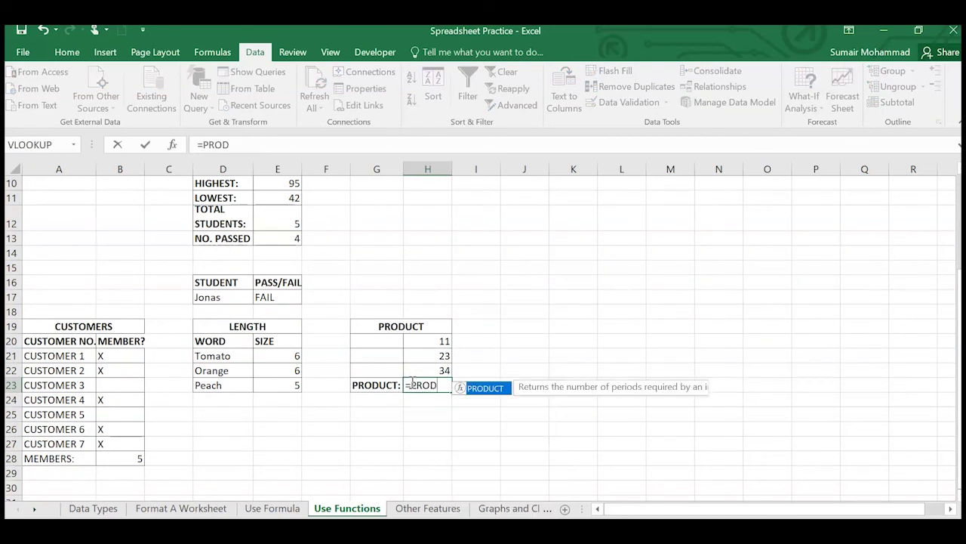
{"action": "type", "text": "UCT("}
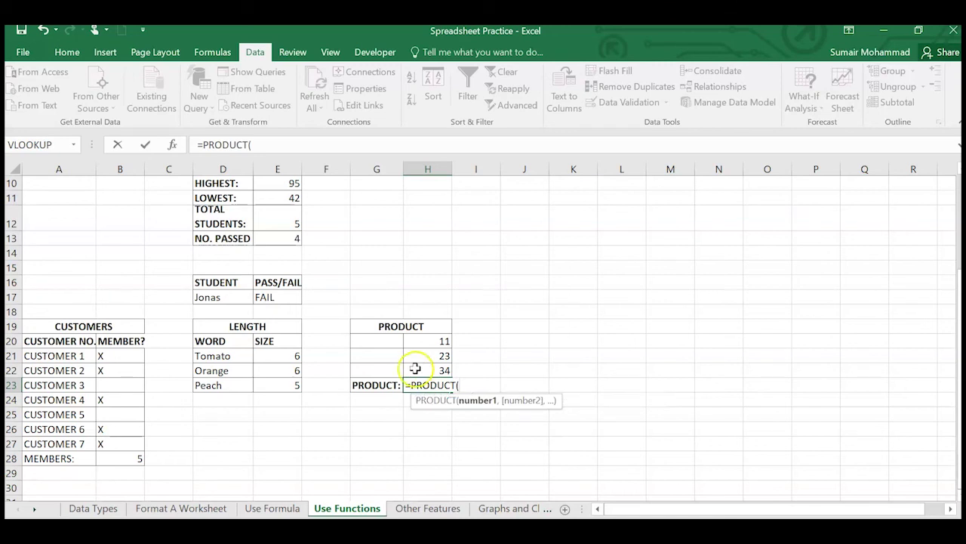
{"action": "left_click_drag", "start_coordinate": [425, 343], "coordinate": [425, 371]}
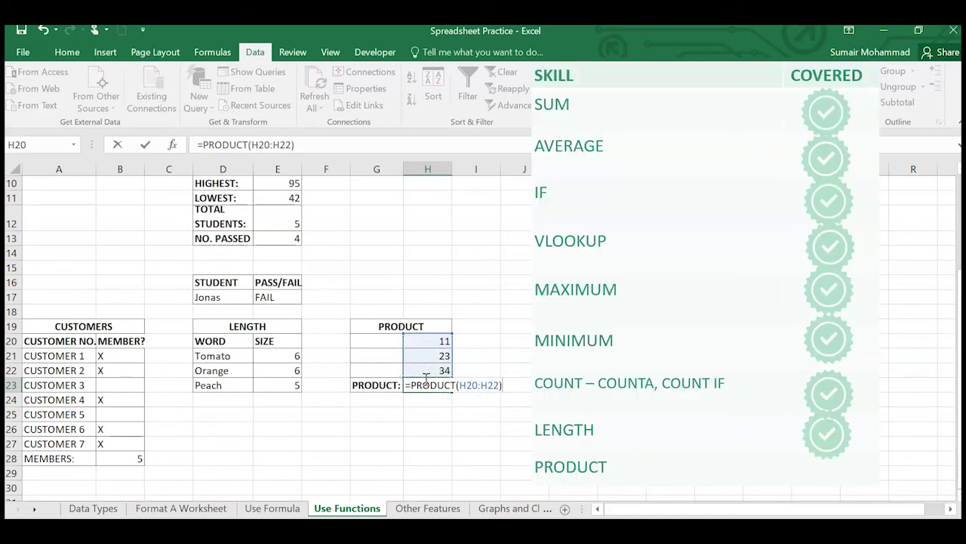
{"action": "key", "text": "Return"}
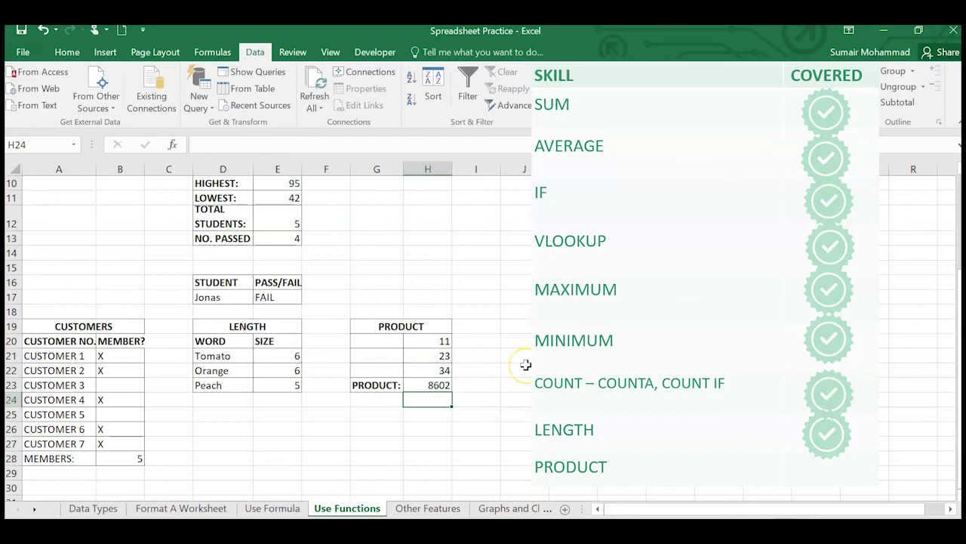